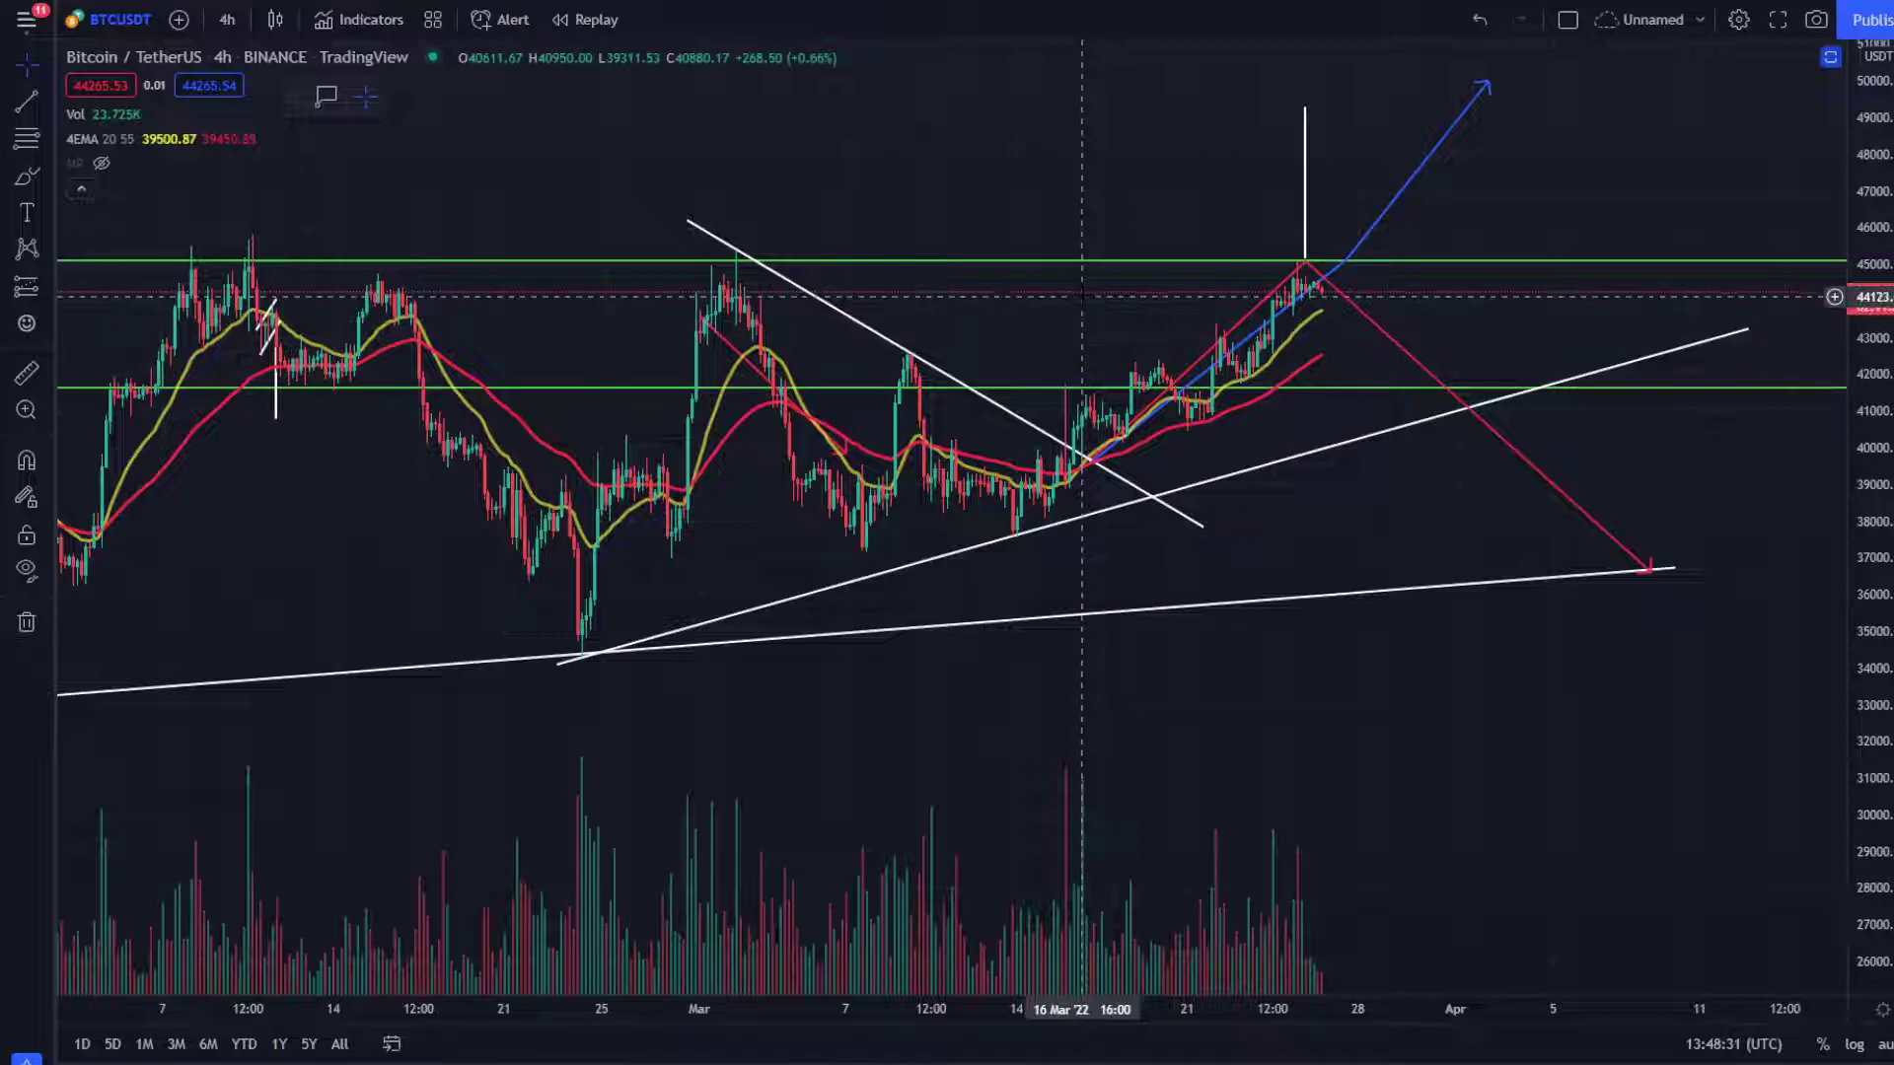
Step: Exit Chrome full-screen so the tabs and address bar frame the BTCUSDT 4h chart
click(991, 75)
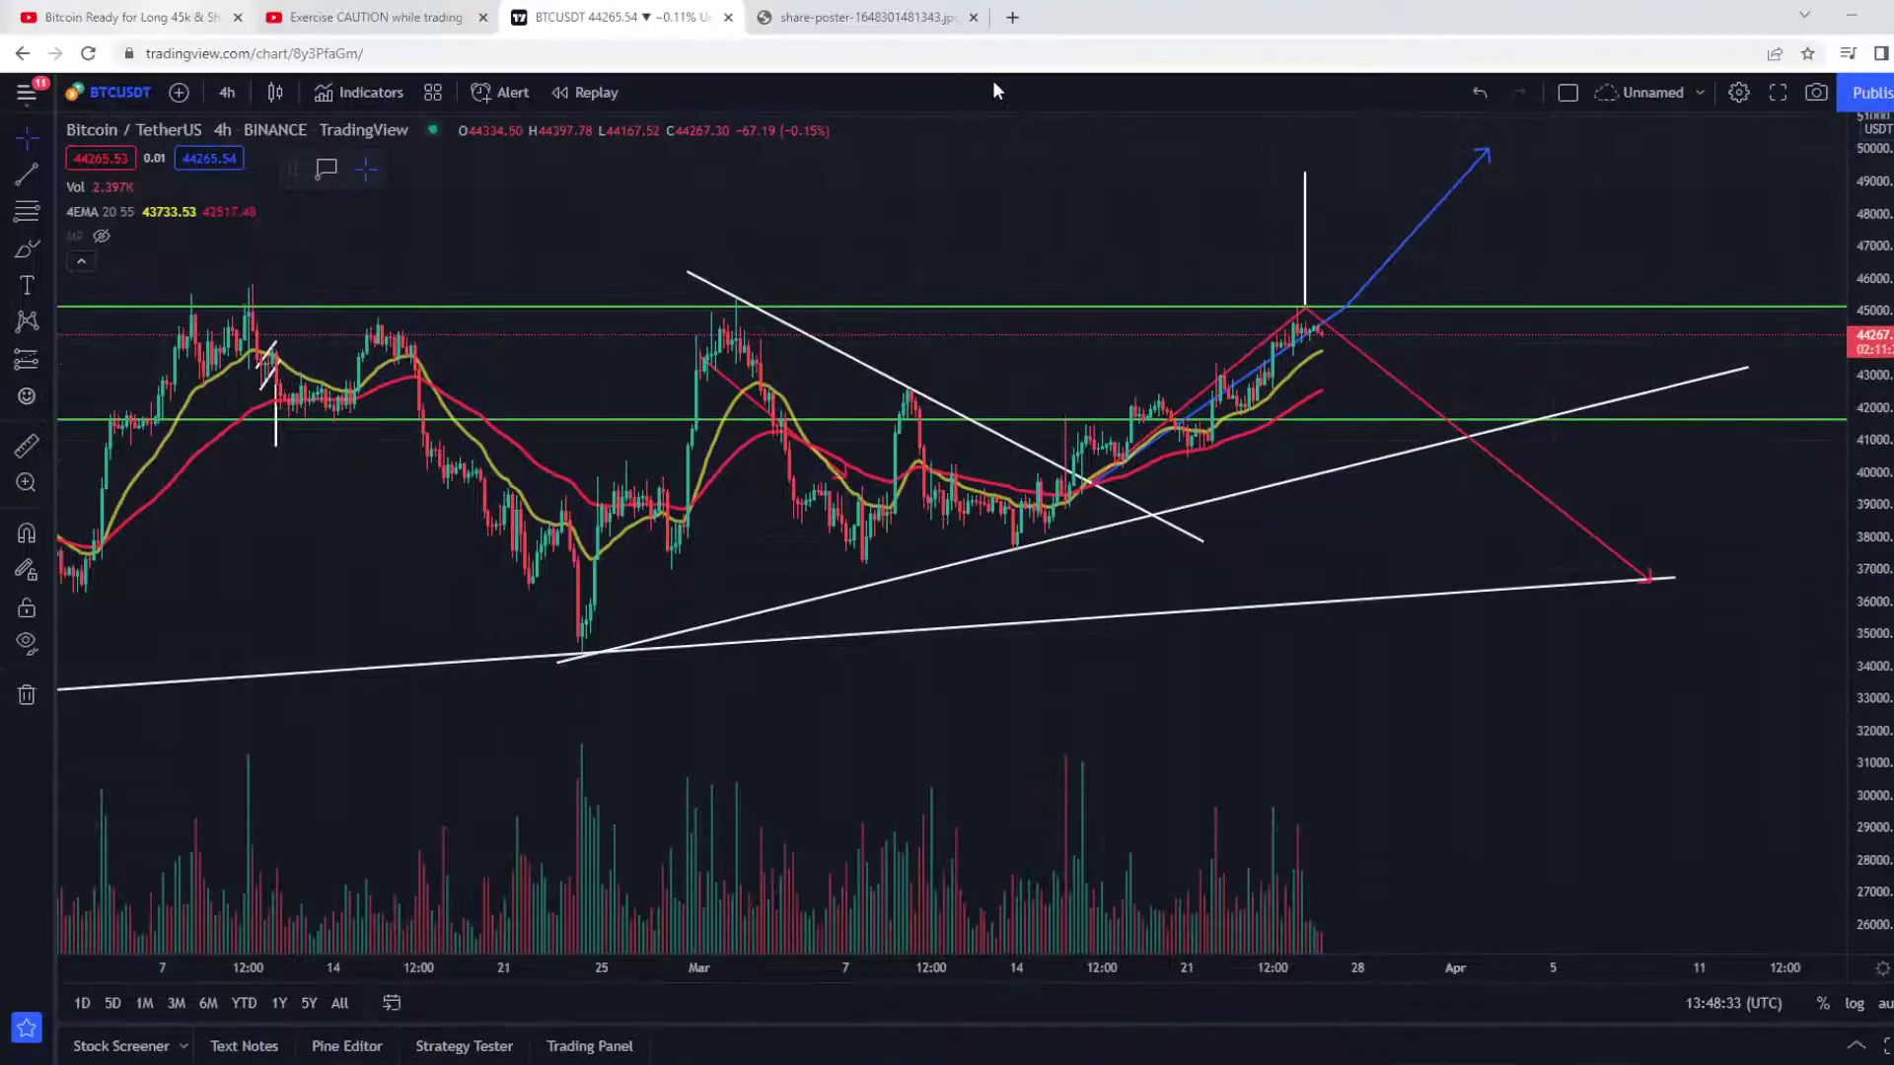
click(83, 11)
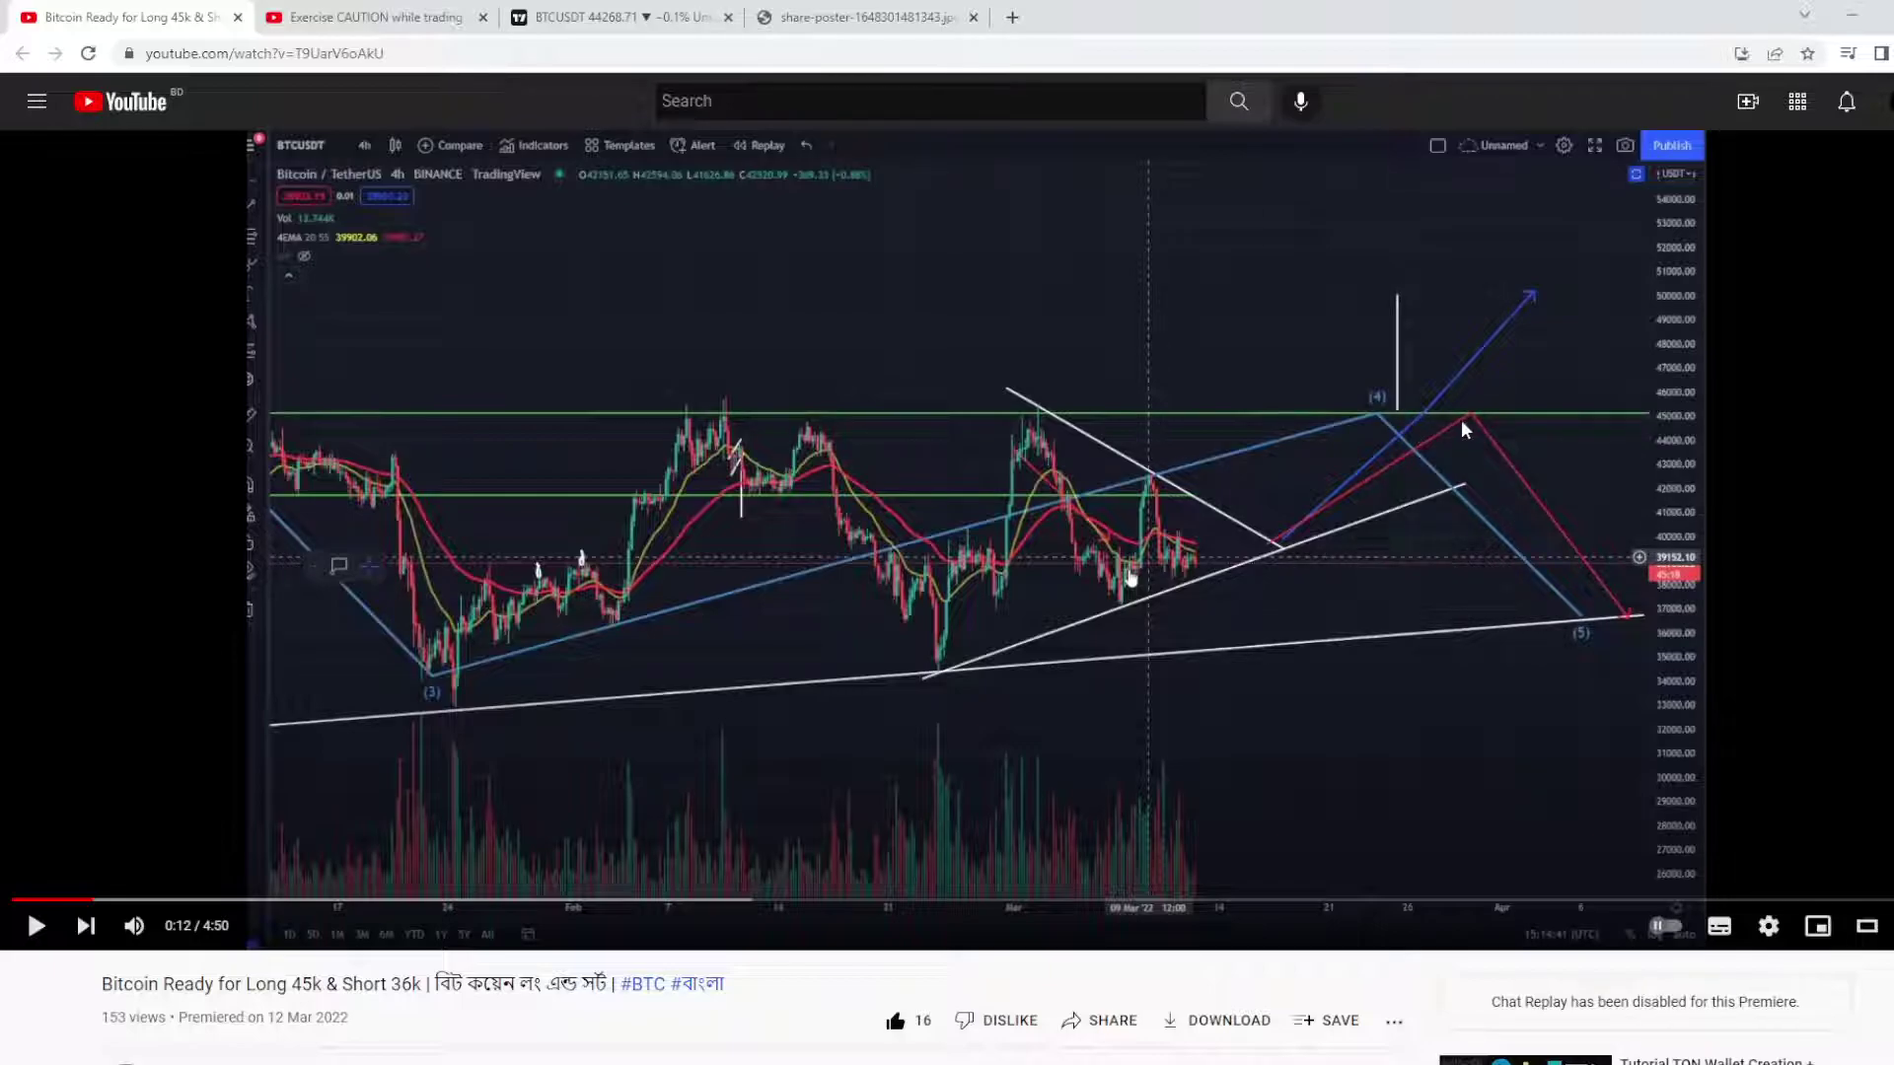
click(319, 18)
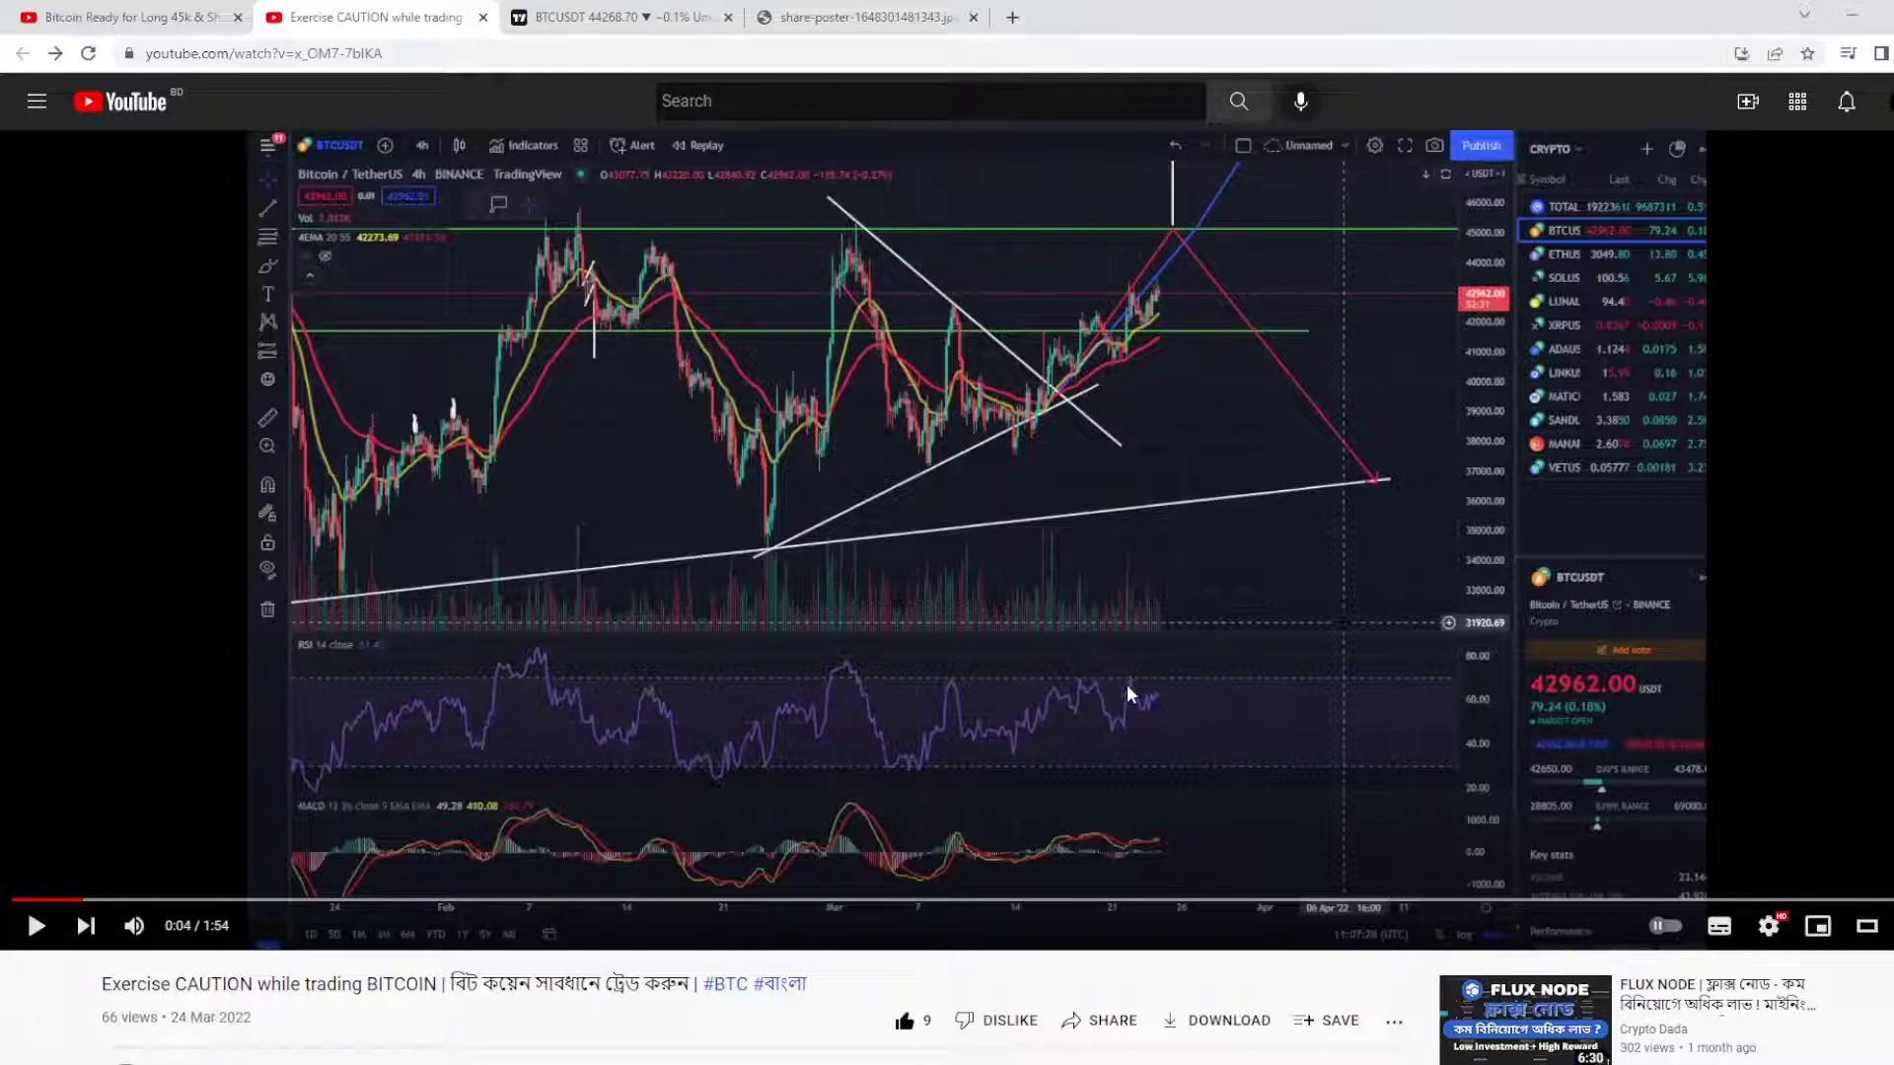
click(592, 20)
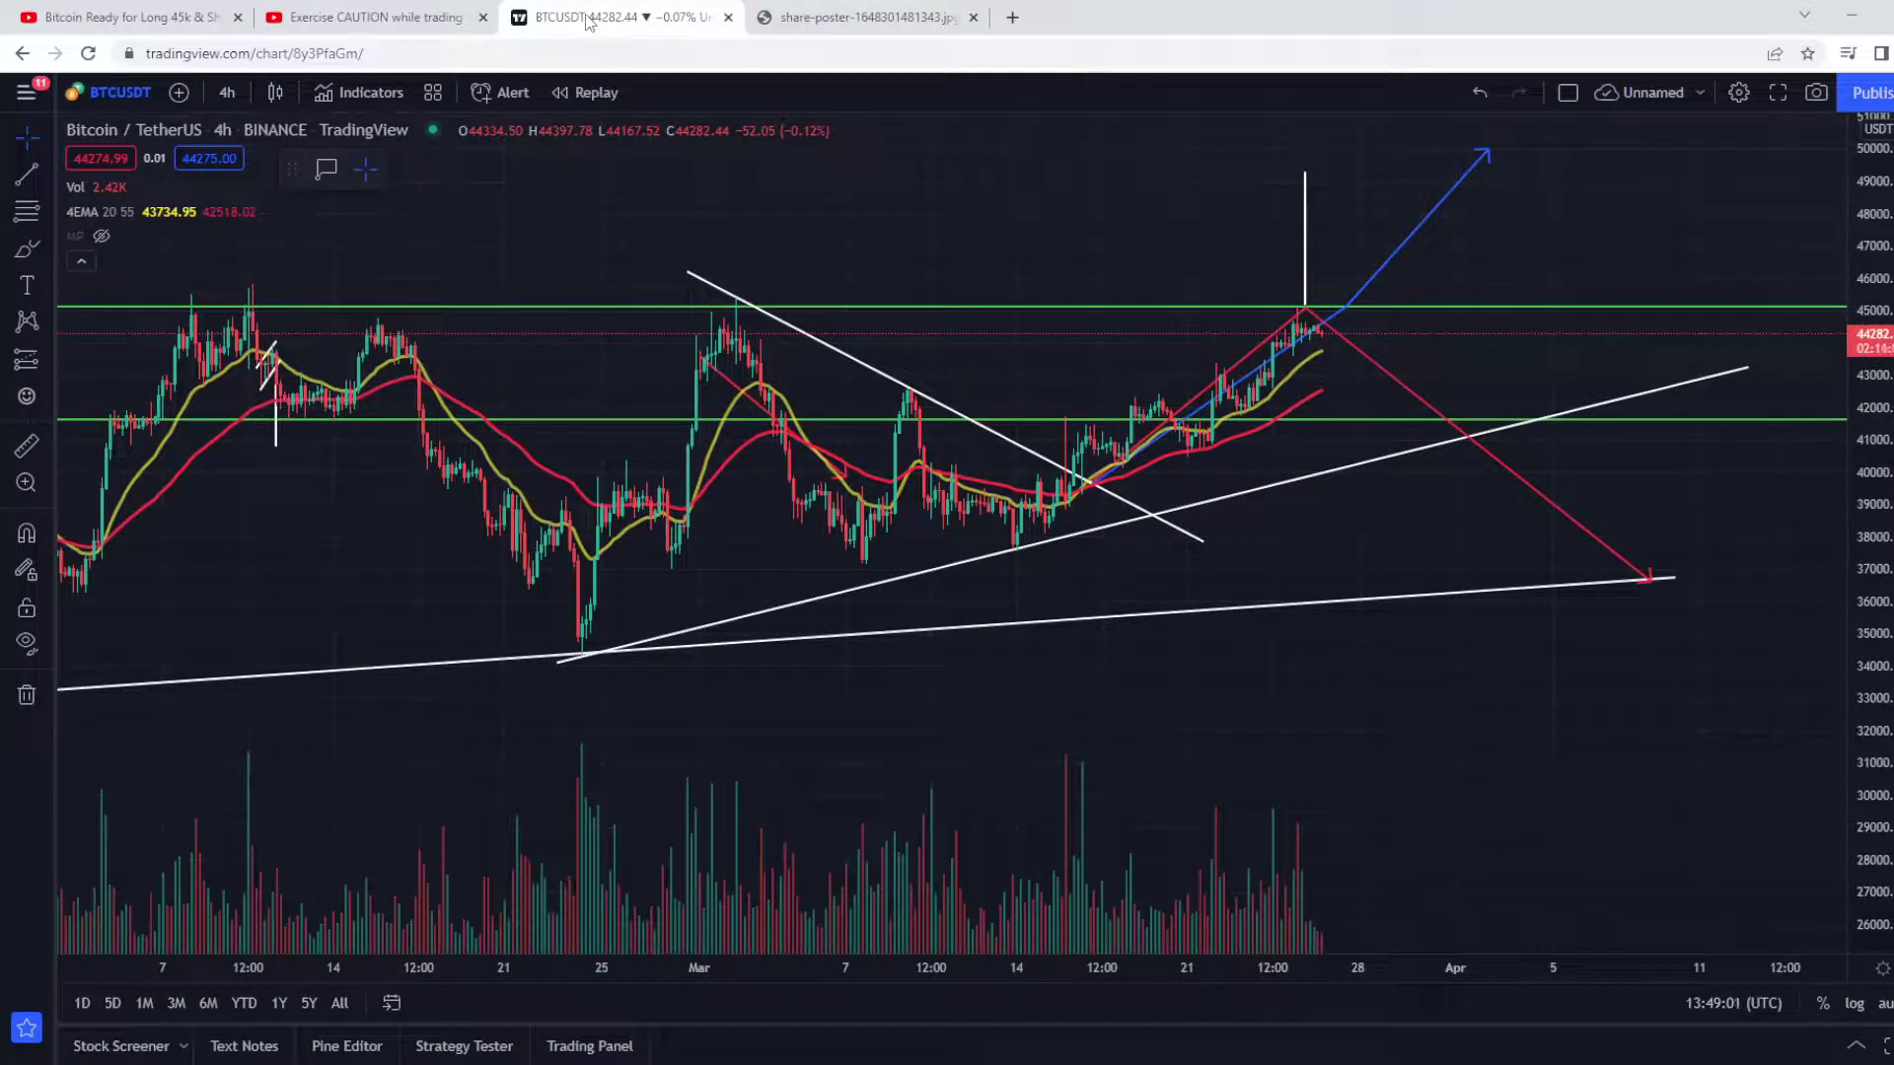
Step: Go full screen, pan for future space, and set the price label at 45134.05 resistance
key(F11)
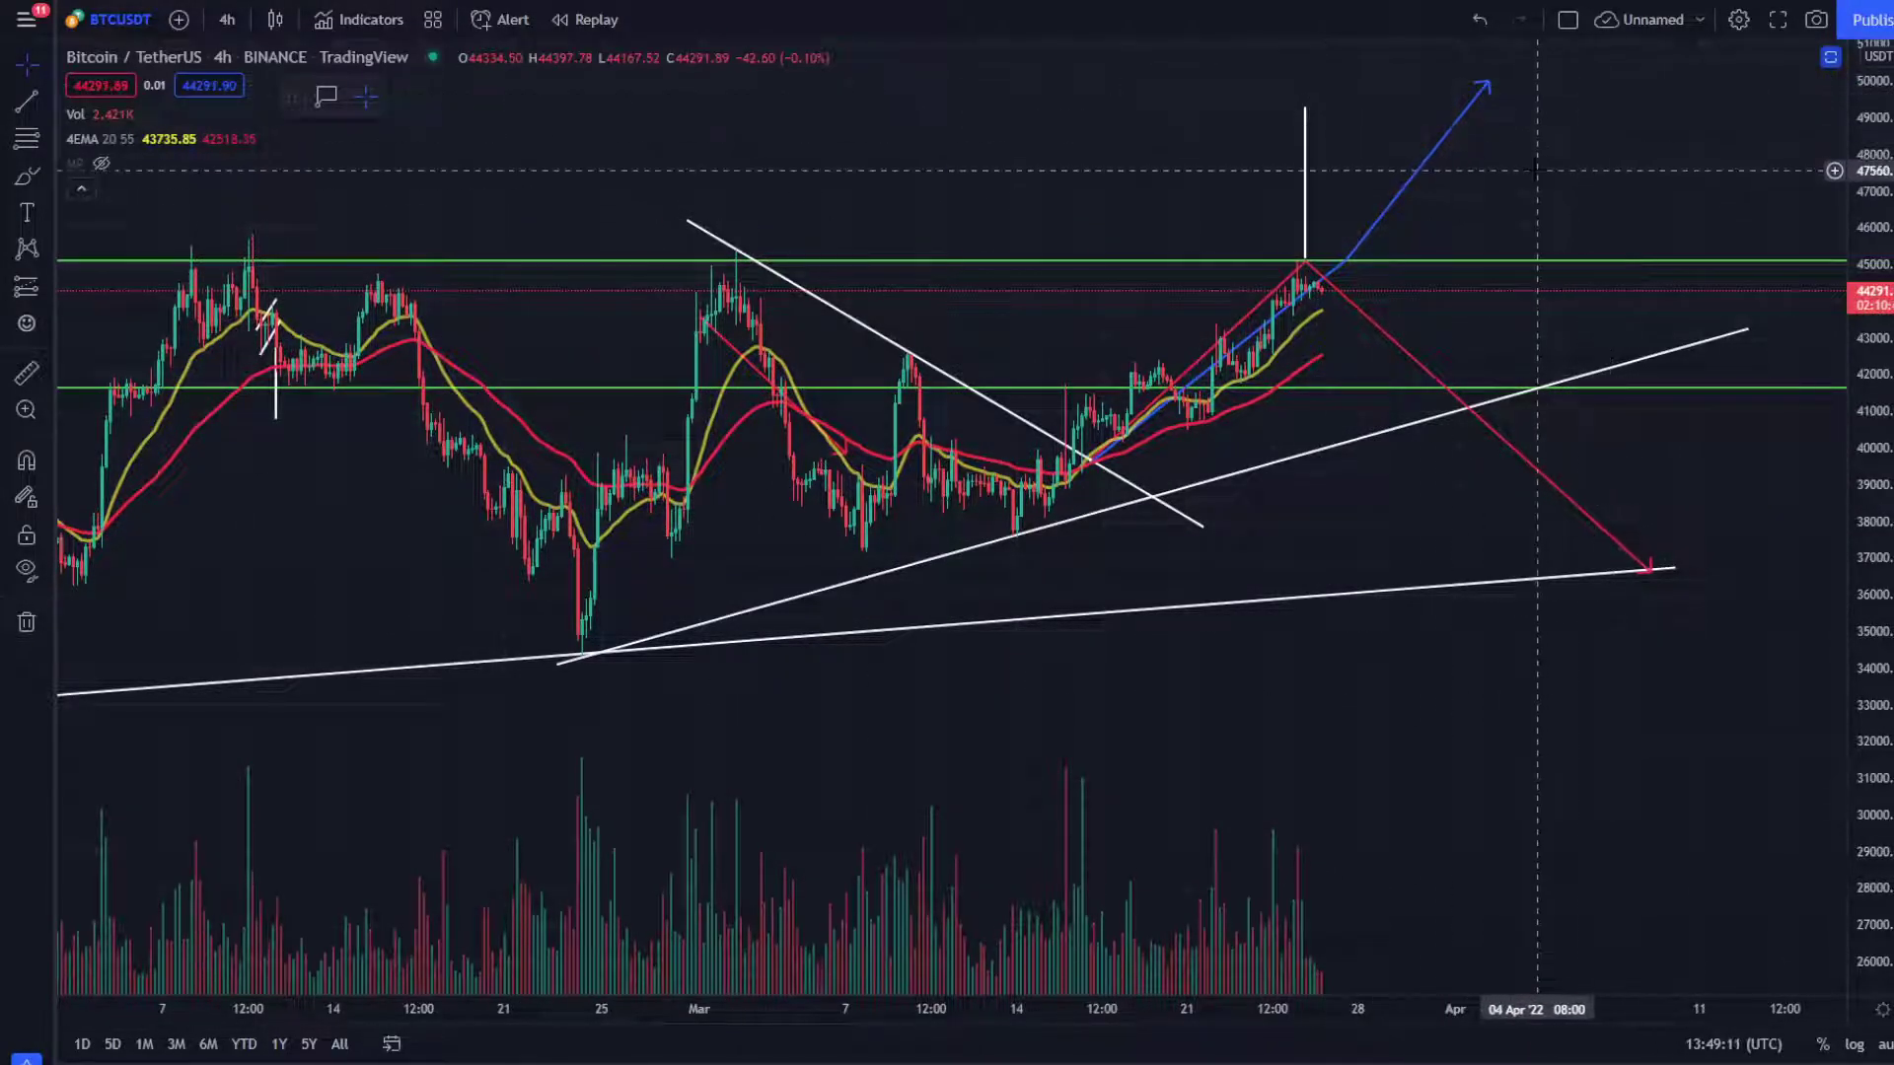
drag(1741, 449, 1344, 494)
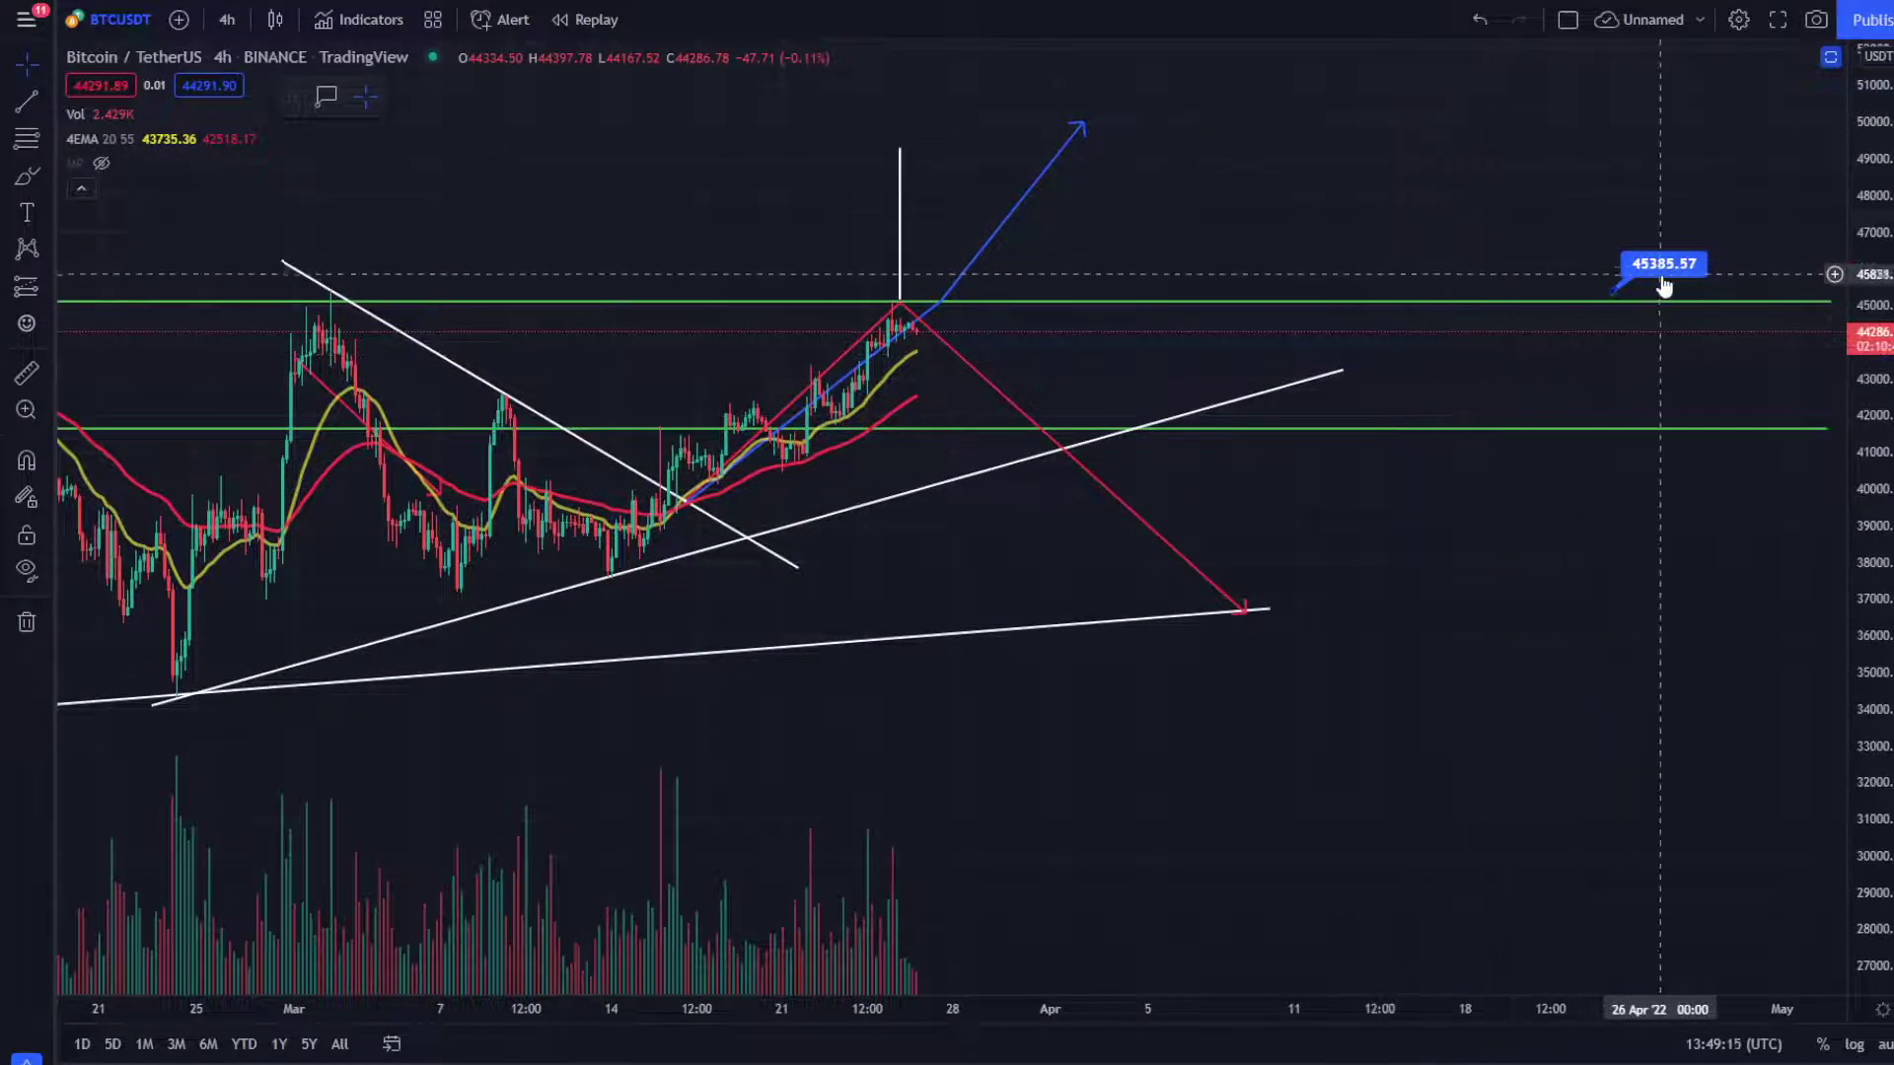
drag(1664, 286, 1663, 273)
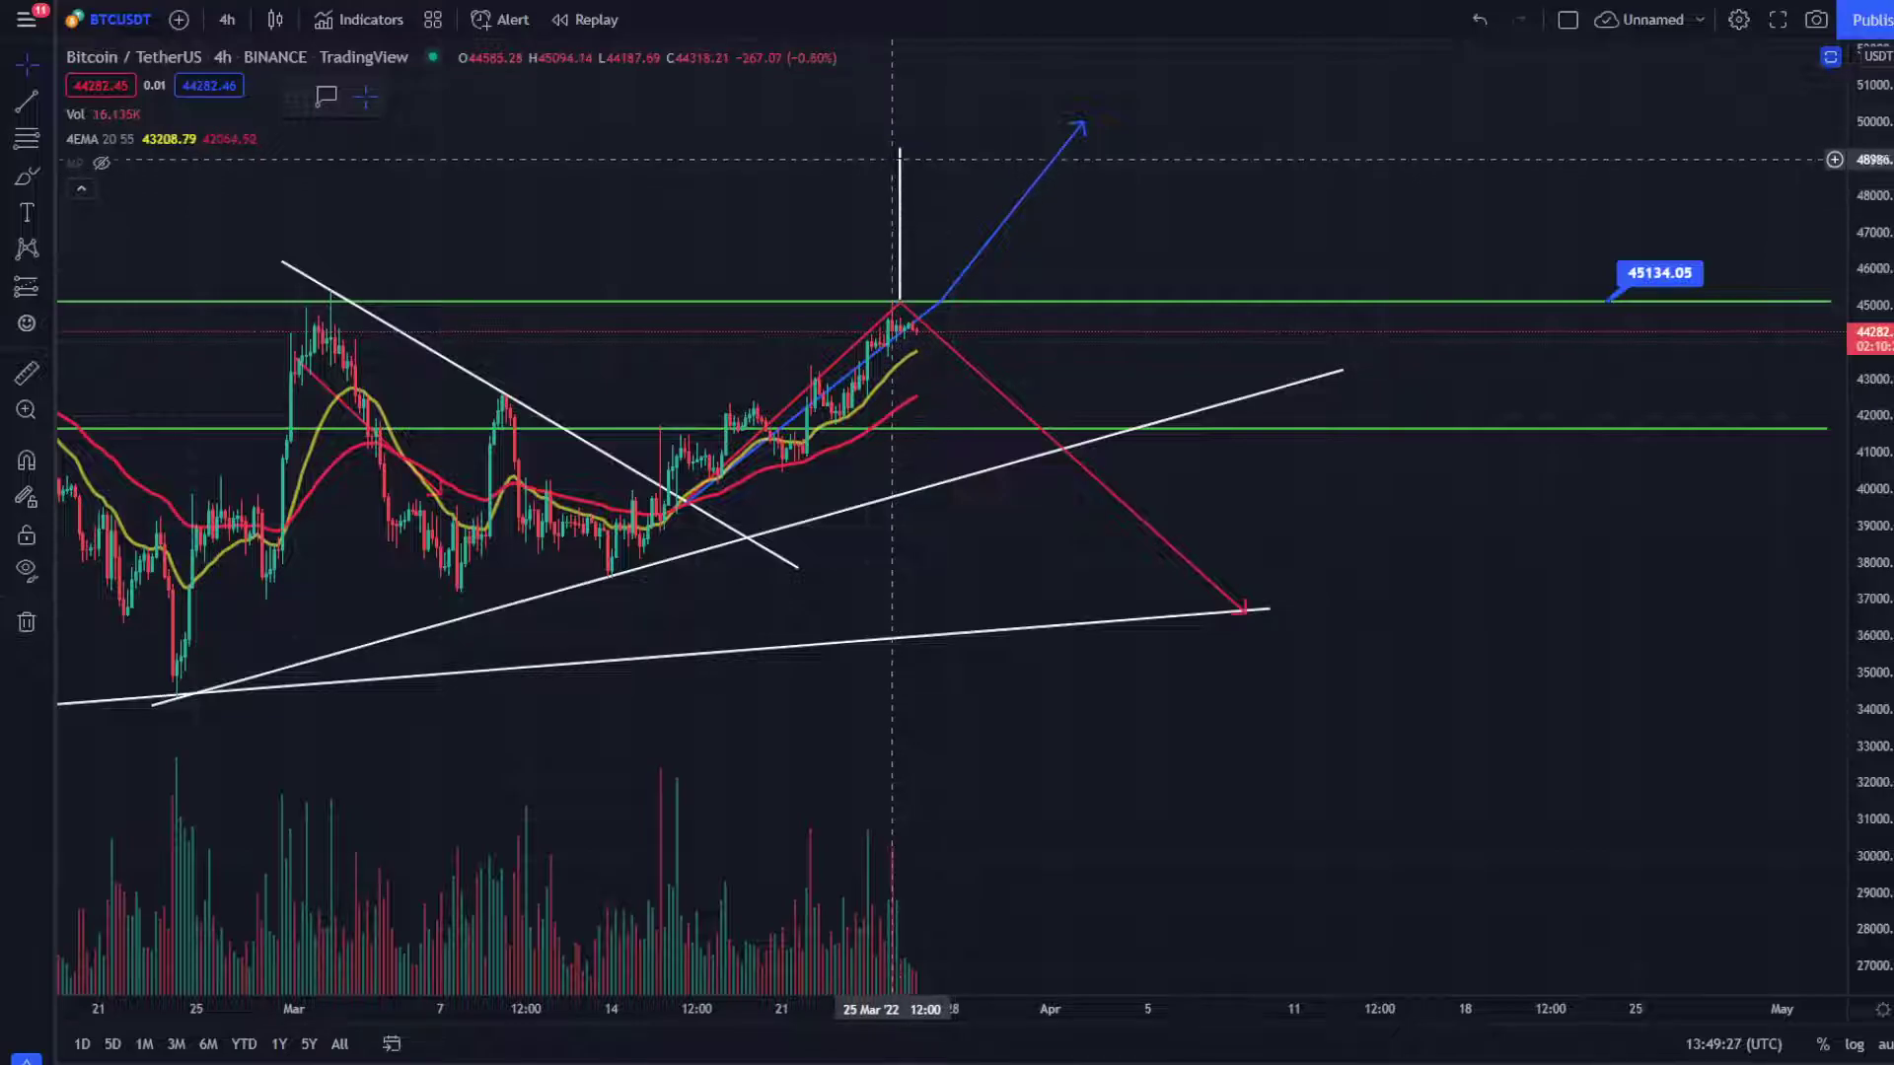
Step: Zoom out the time axis to show BTCUSDT history back to December
click(901, 187)
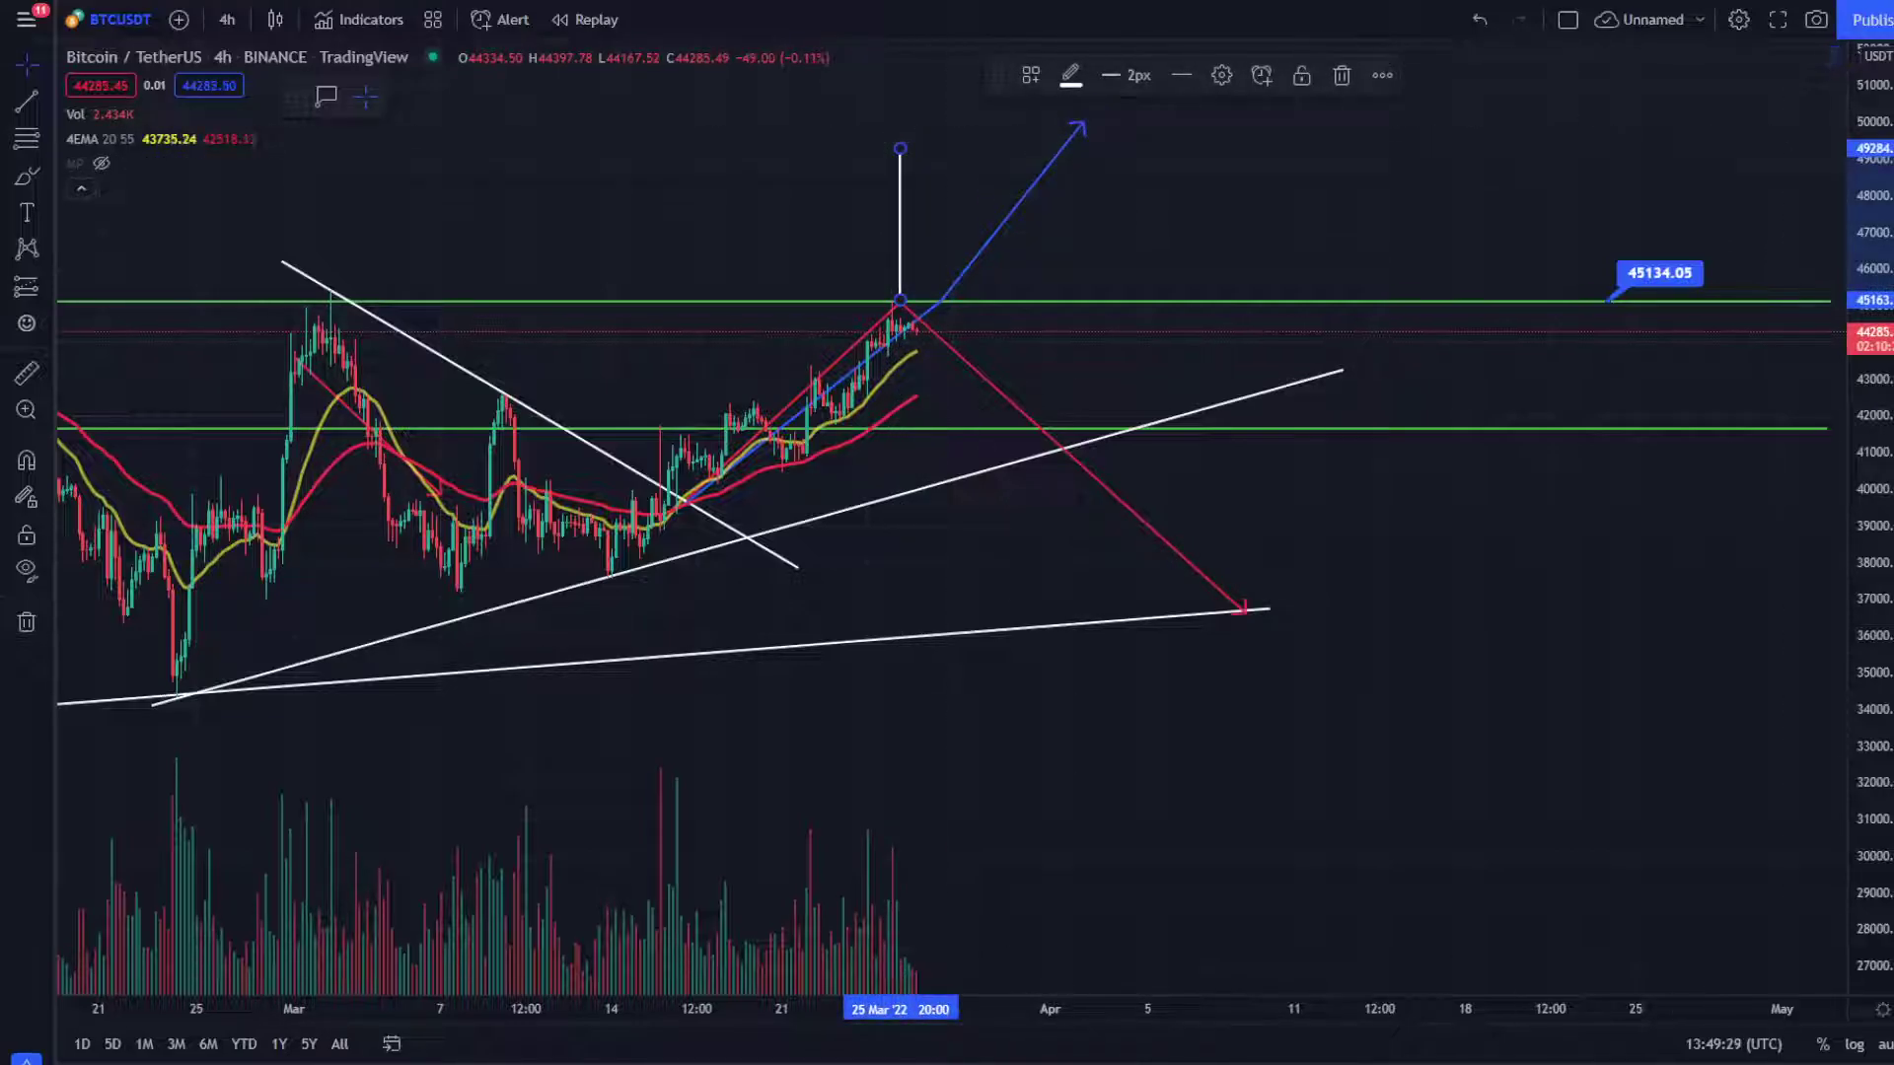
click(1115, 237)
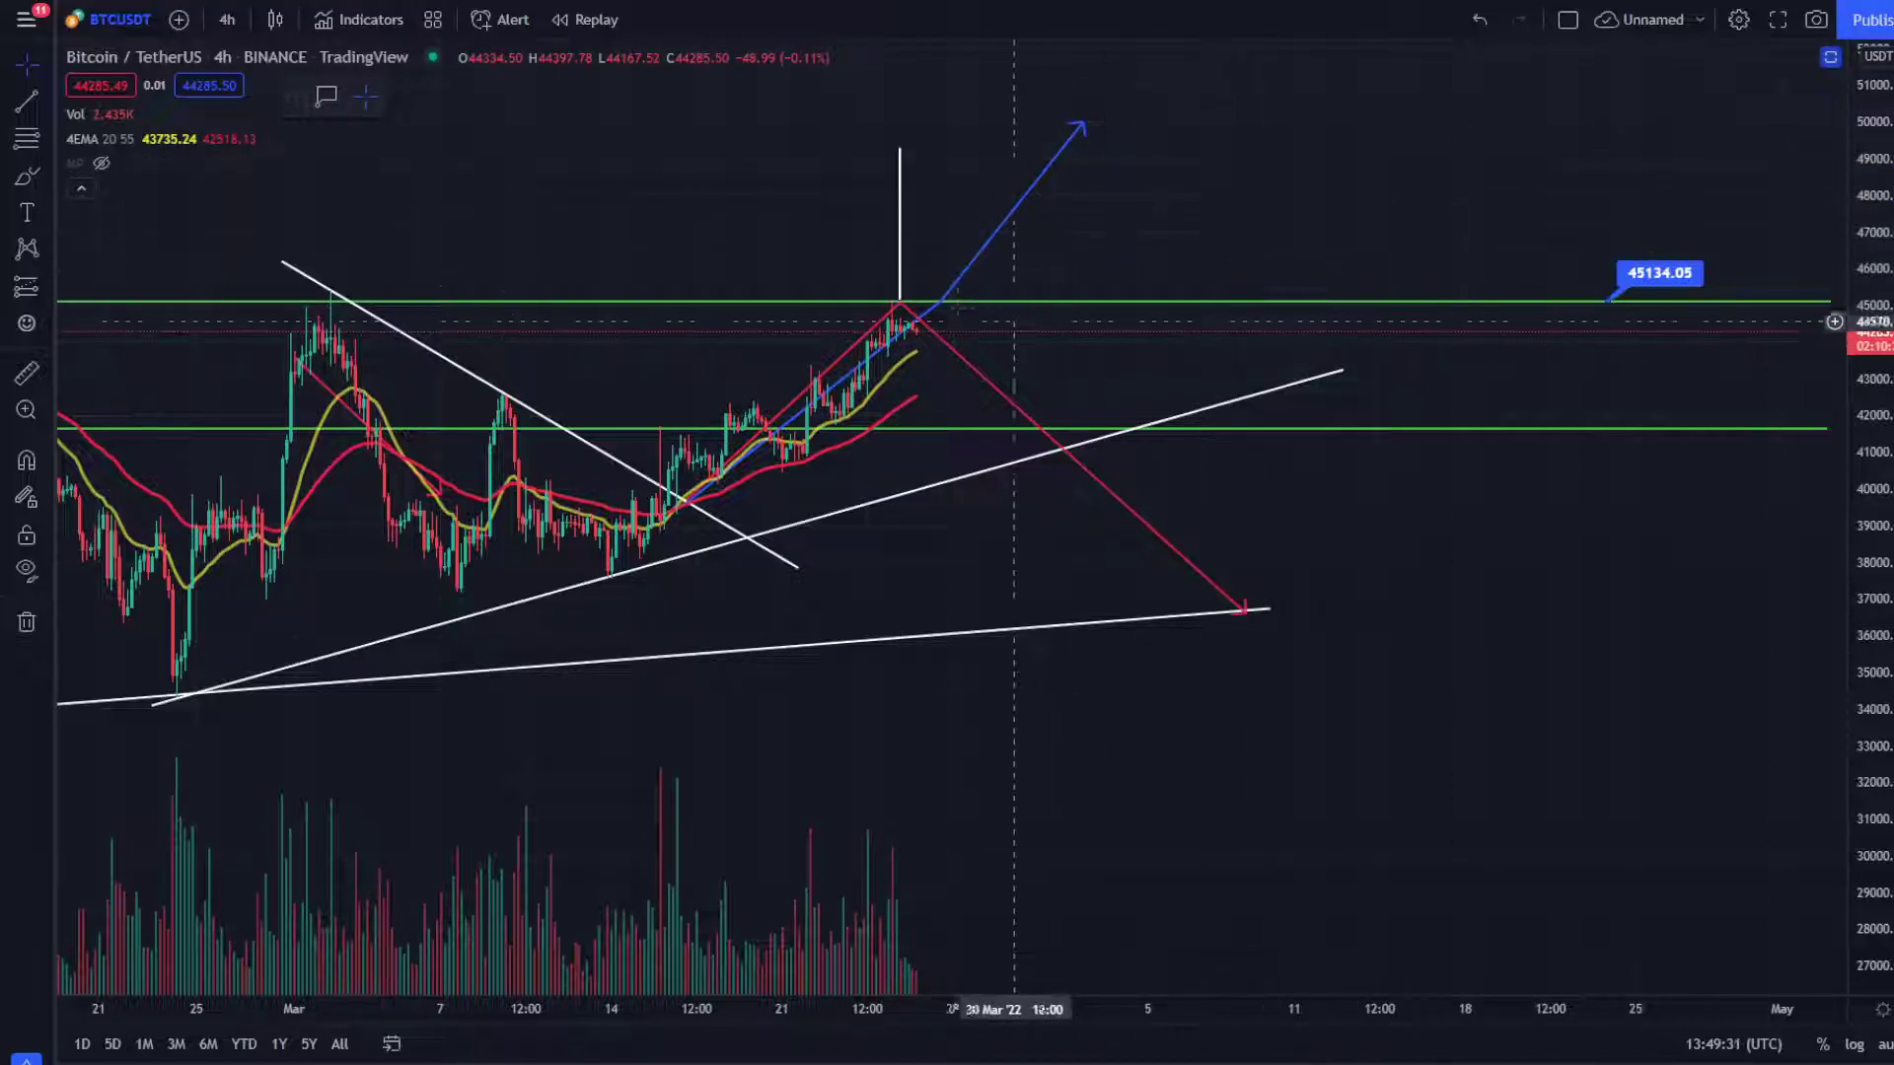
scroll(1056, 537, down, 4)
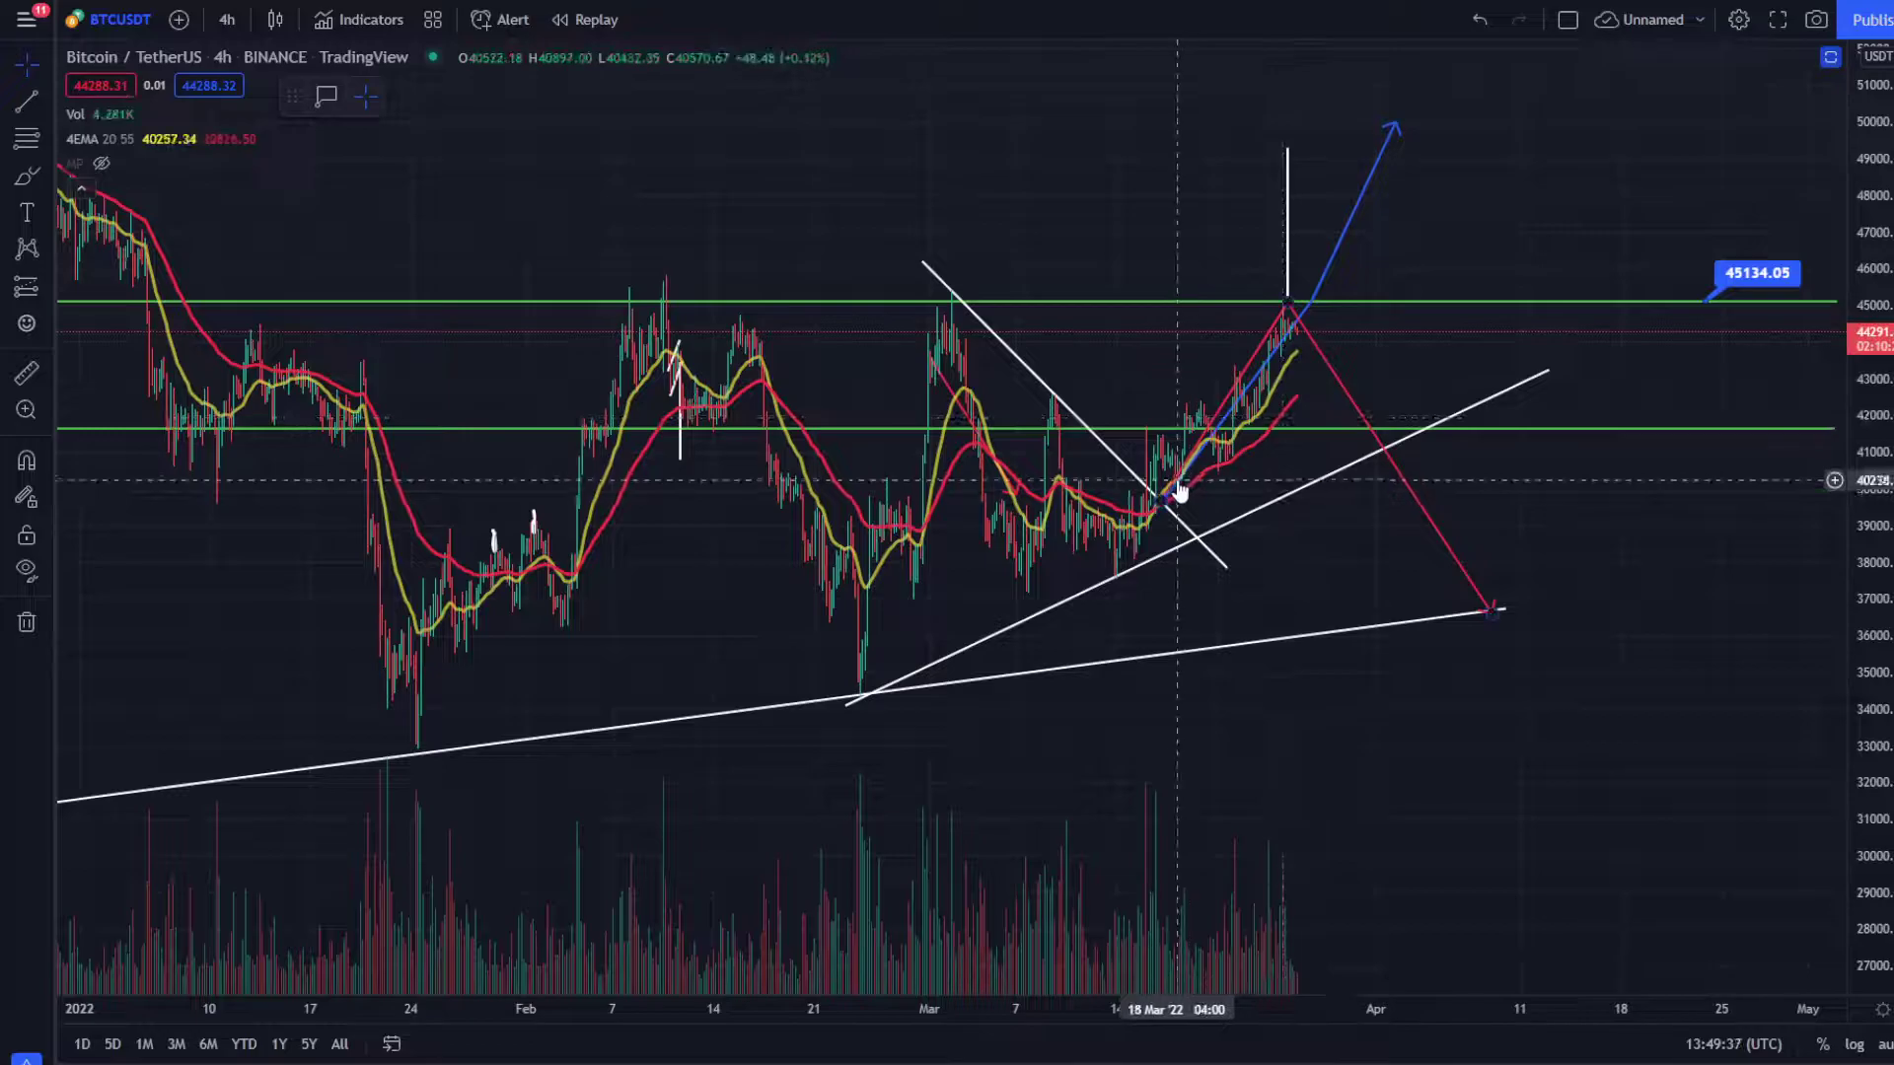
scroll(1168, 490, down, 1)
scroll(1168, 490, down, 1)
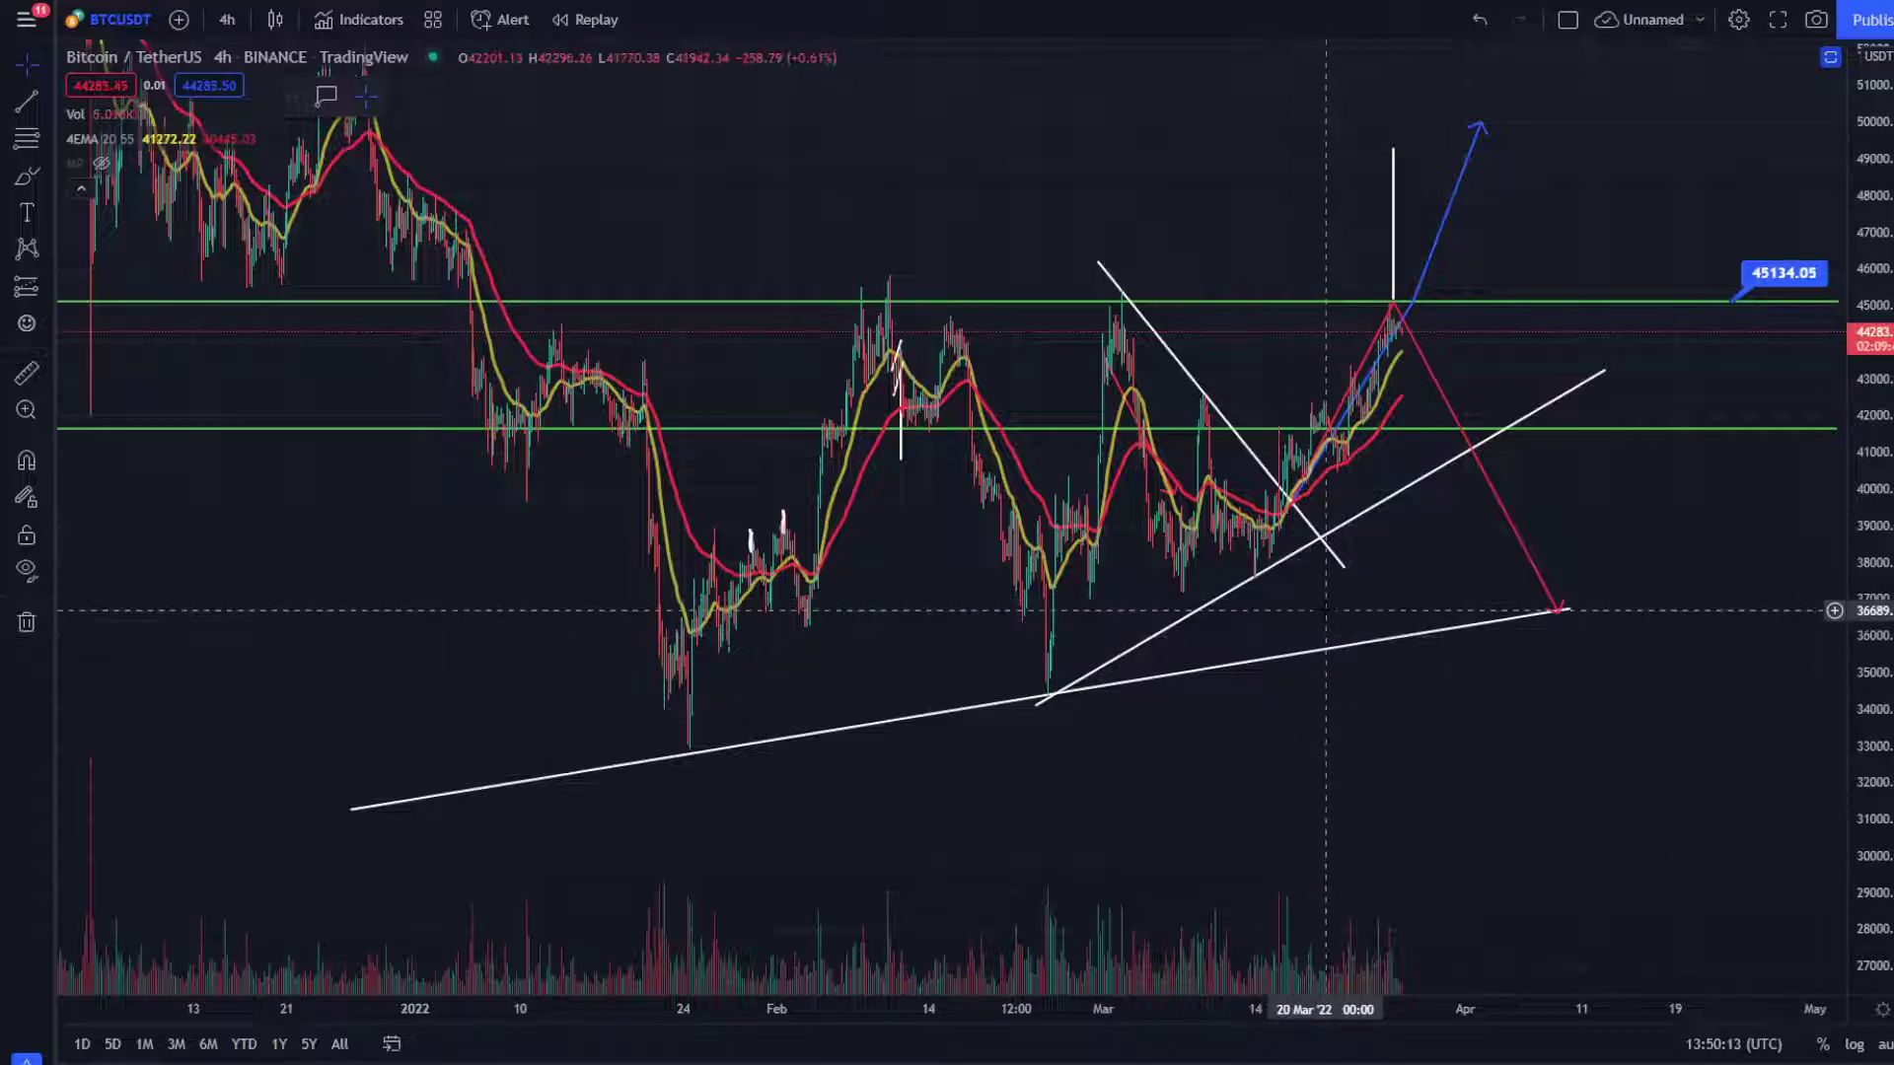
scroll(1353, 602, down, 5)
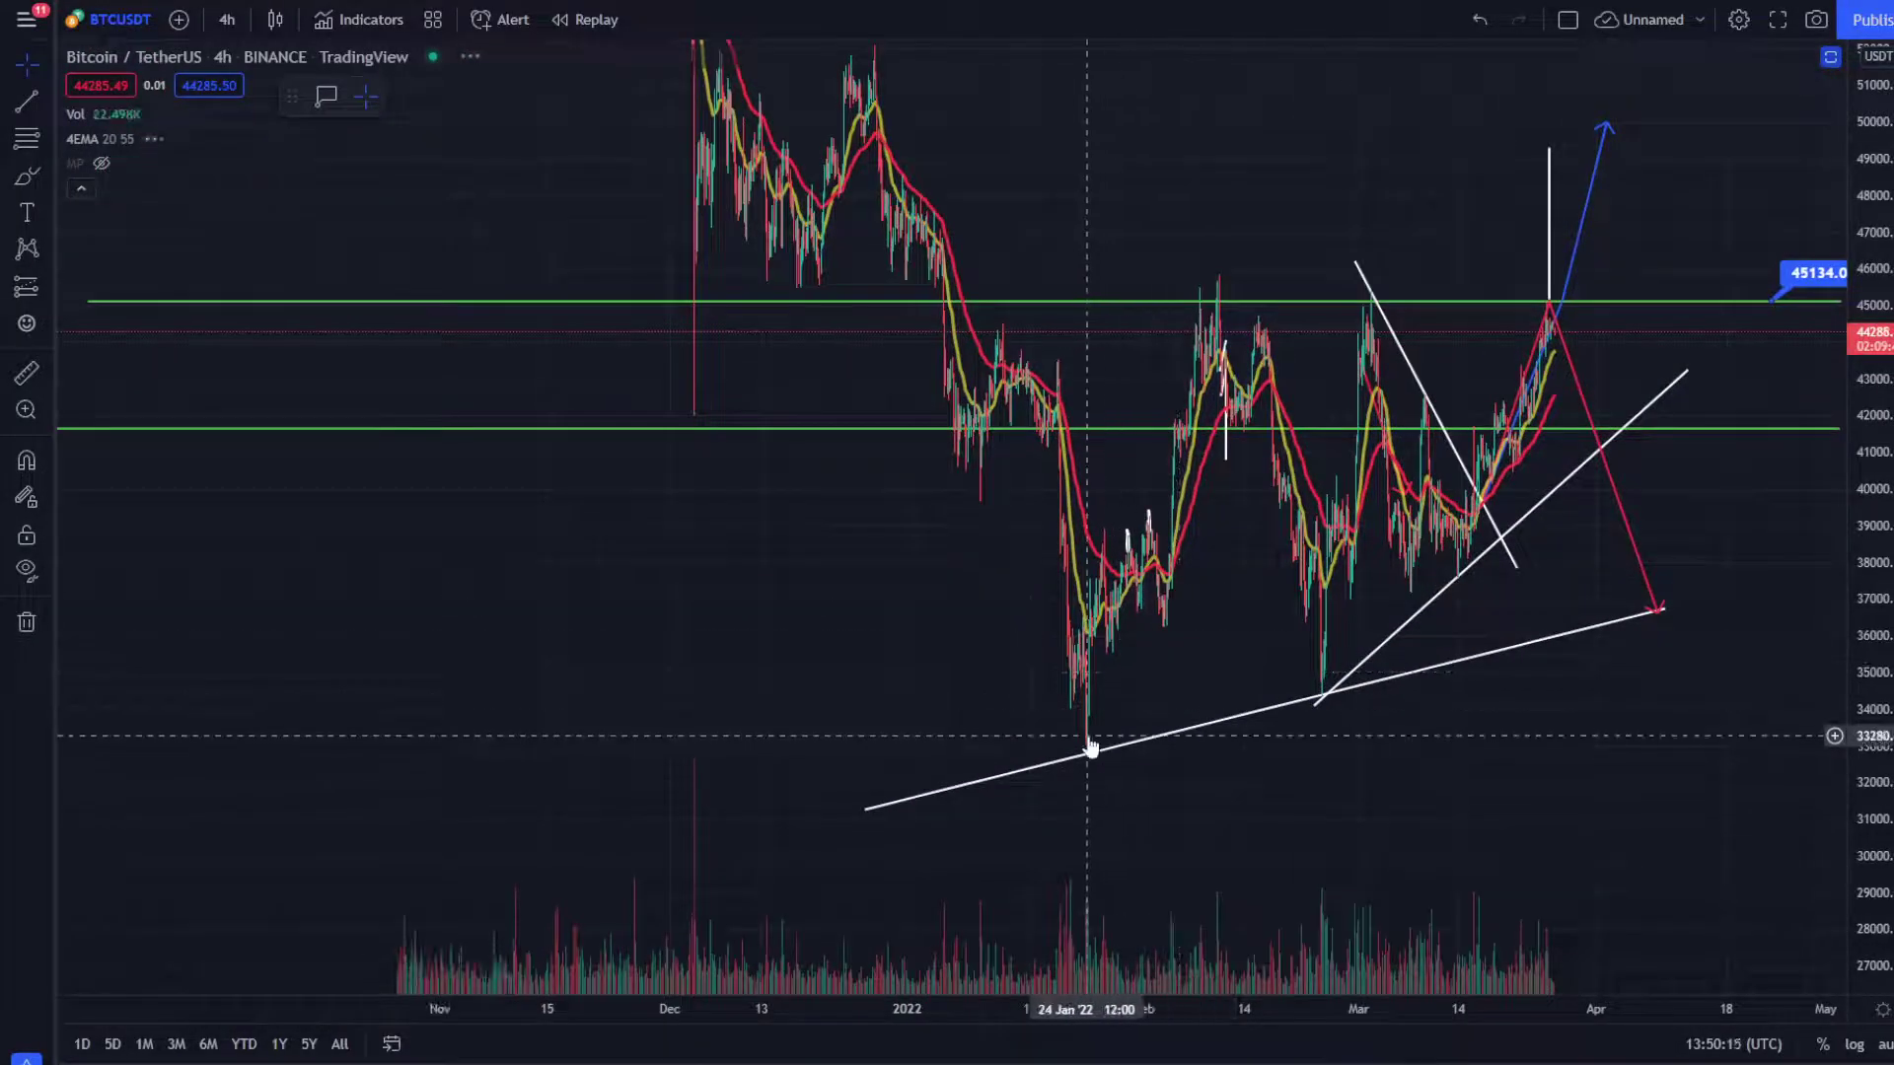
click(1086, 760)
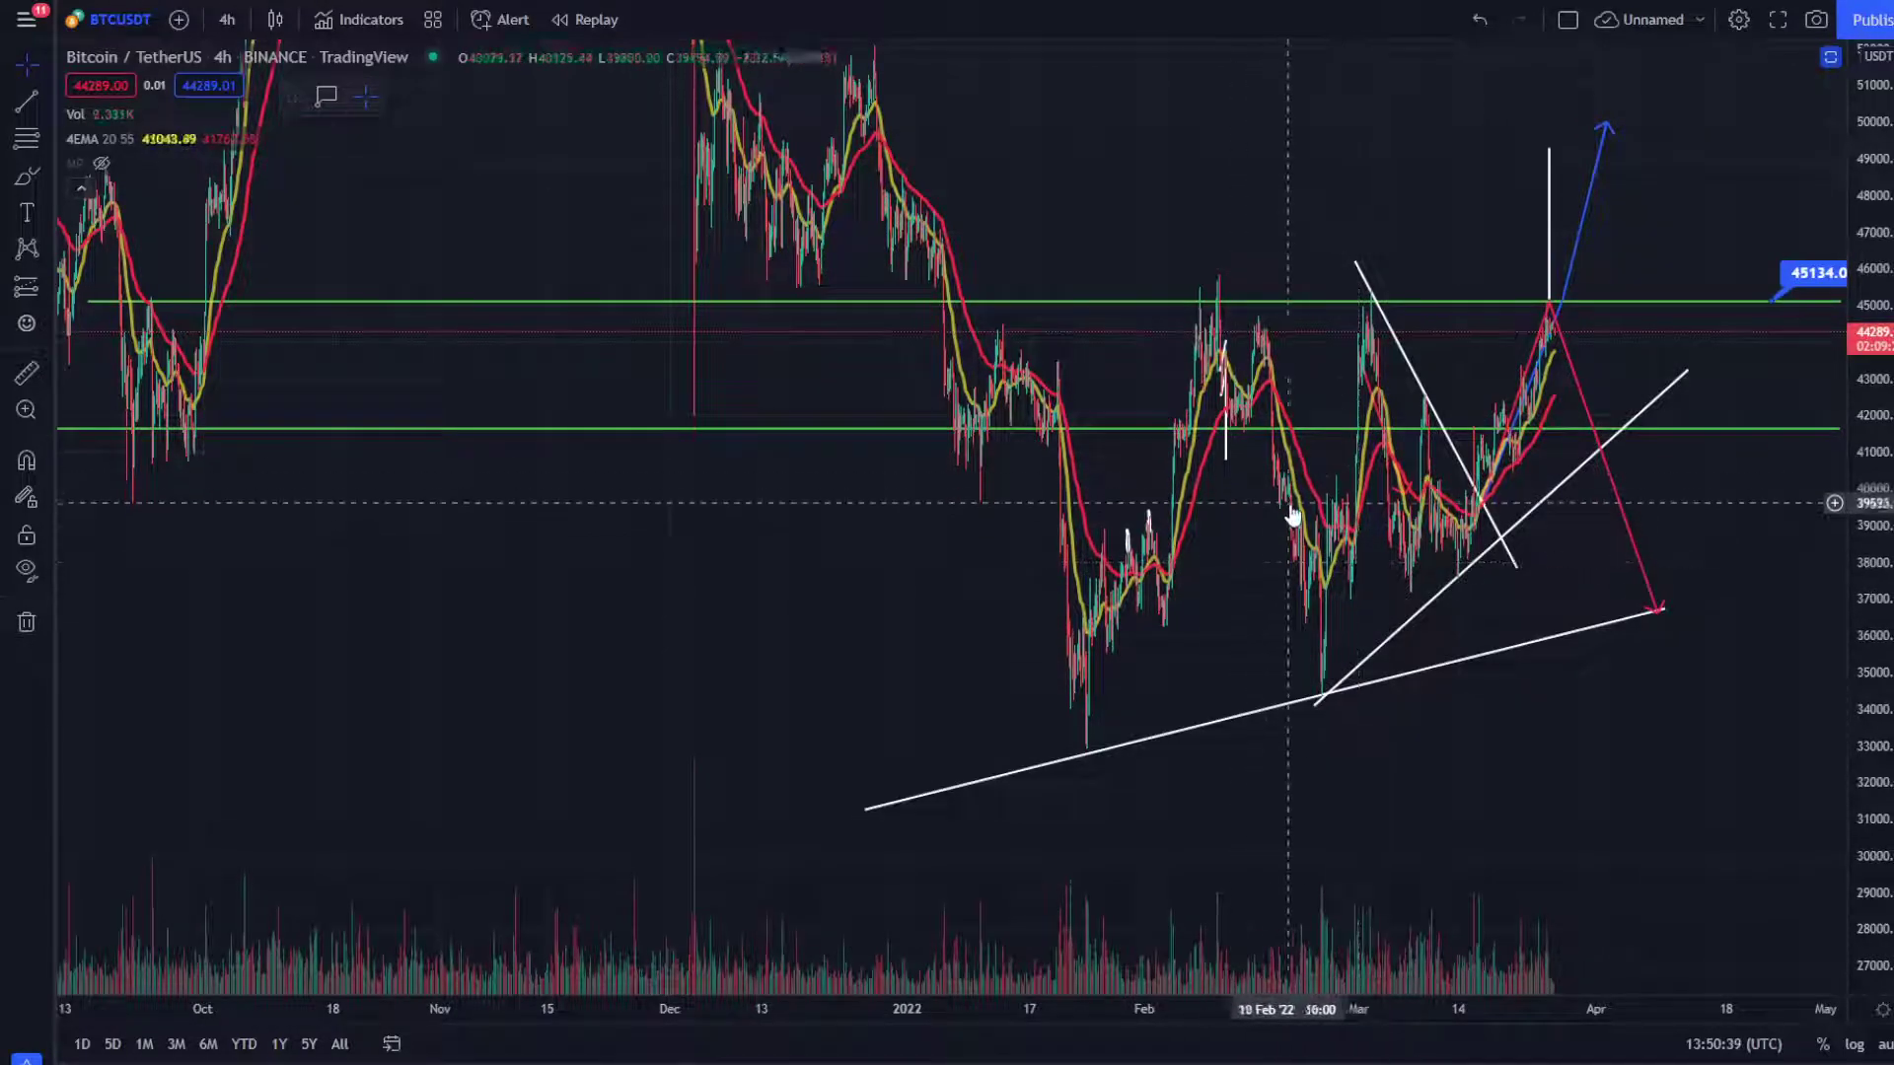
scroll(1345, 576, up, 3)
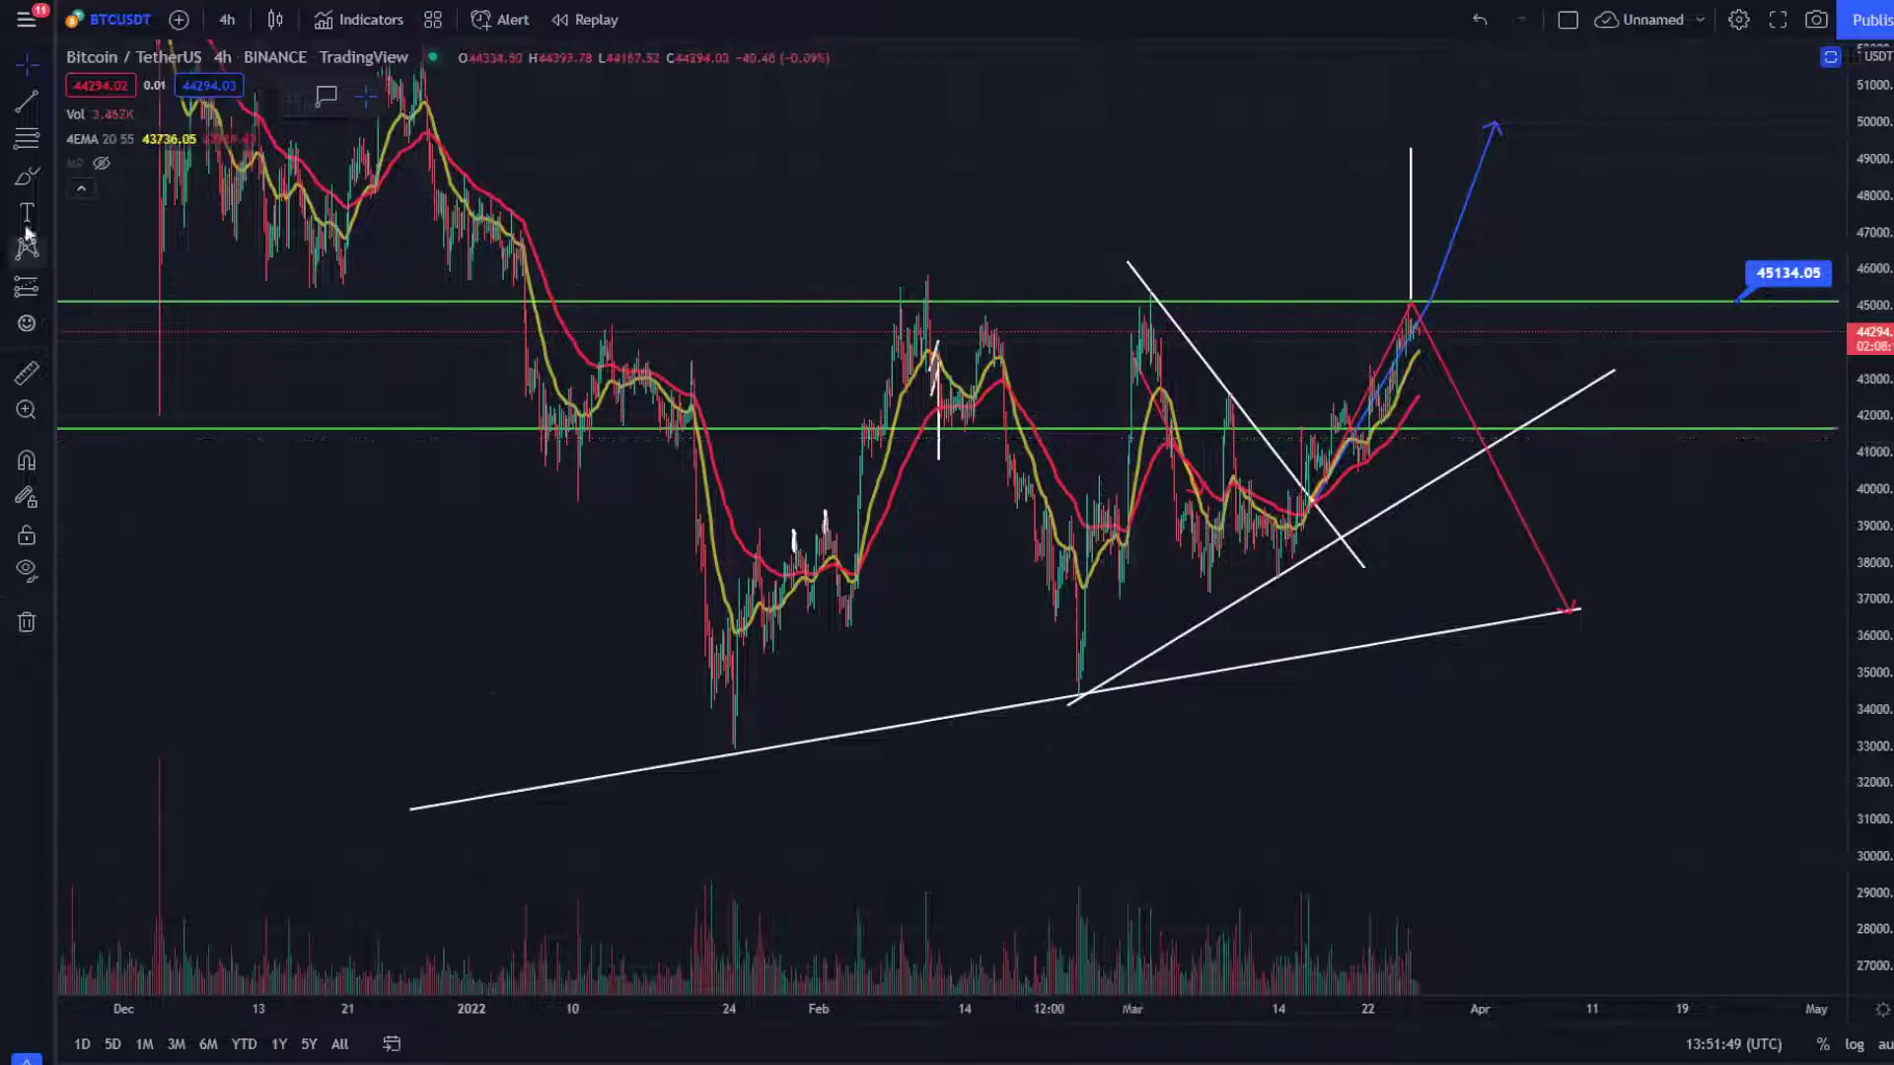
click(27, 178)
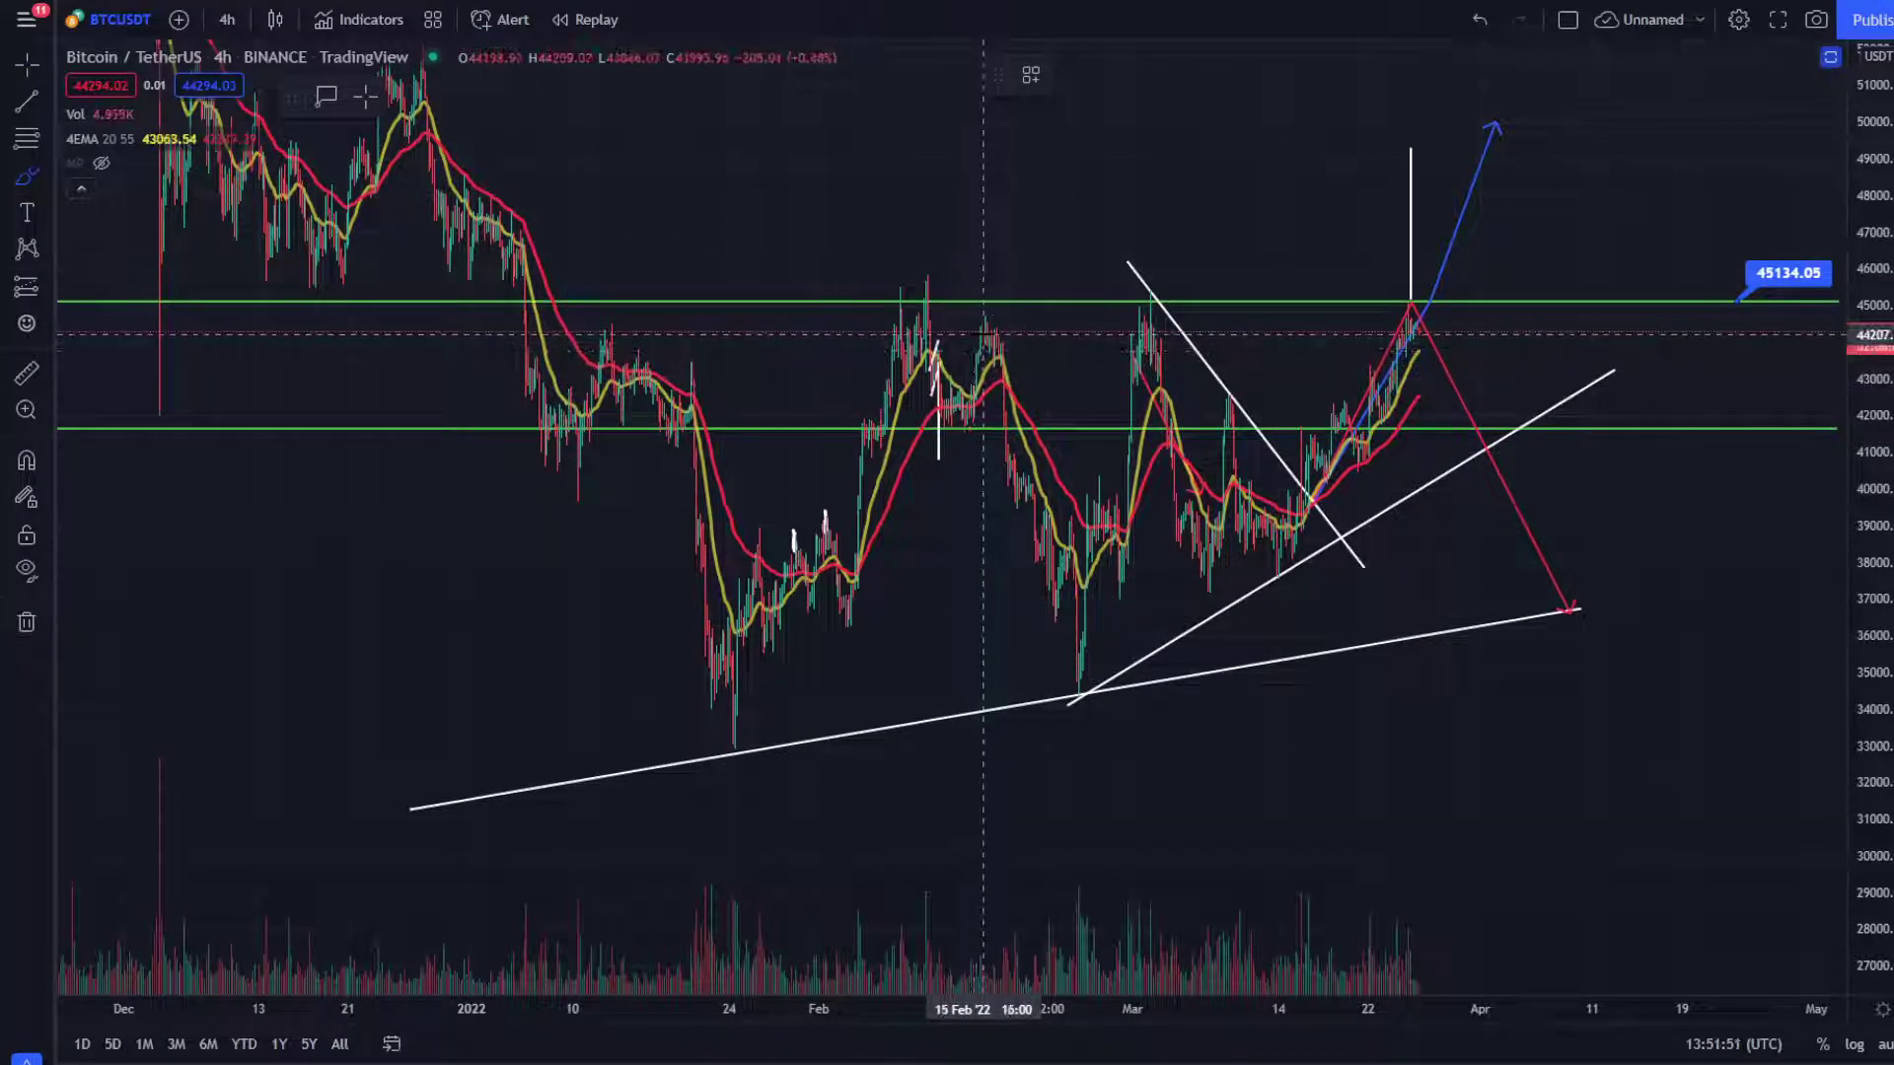
mouse_move(981, 327)
mouse_down()
mouse_move(1047, 627)
mouse_move(1115, 434)
mouse_move(1159, 414)
mouse_move(1199, 582)
mouse_move(1263, 413)
mouse_move(1309, 564)
mouse_move(1396, 316)
mouse_up()
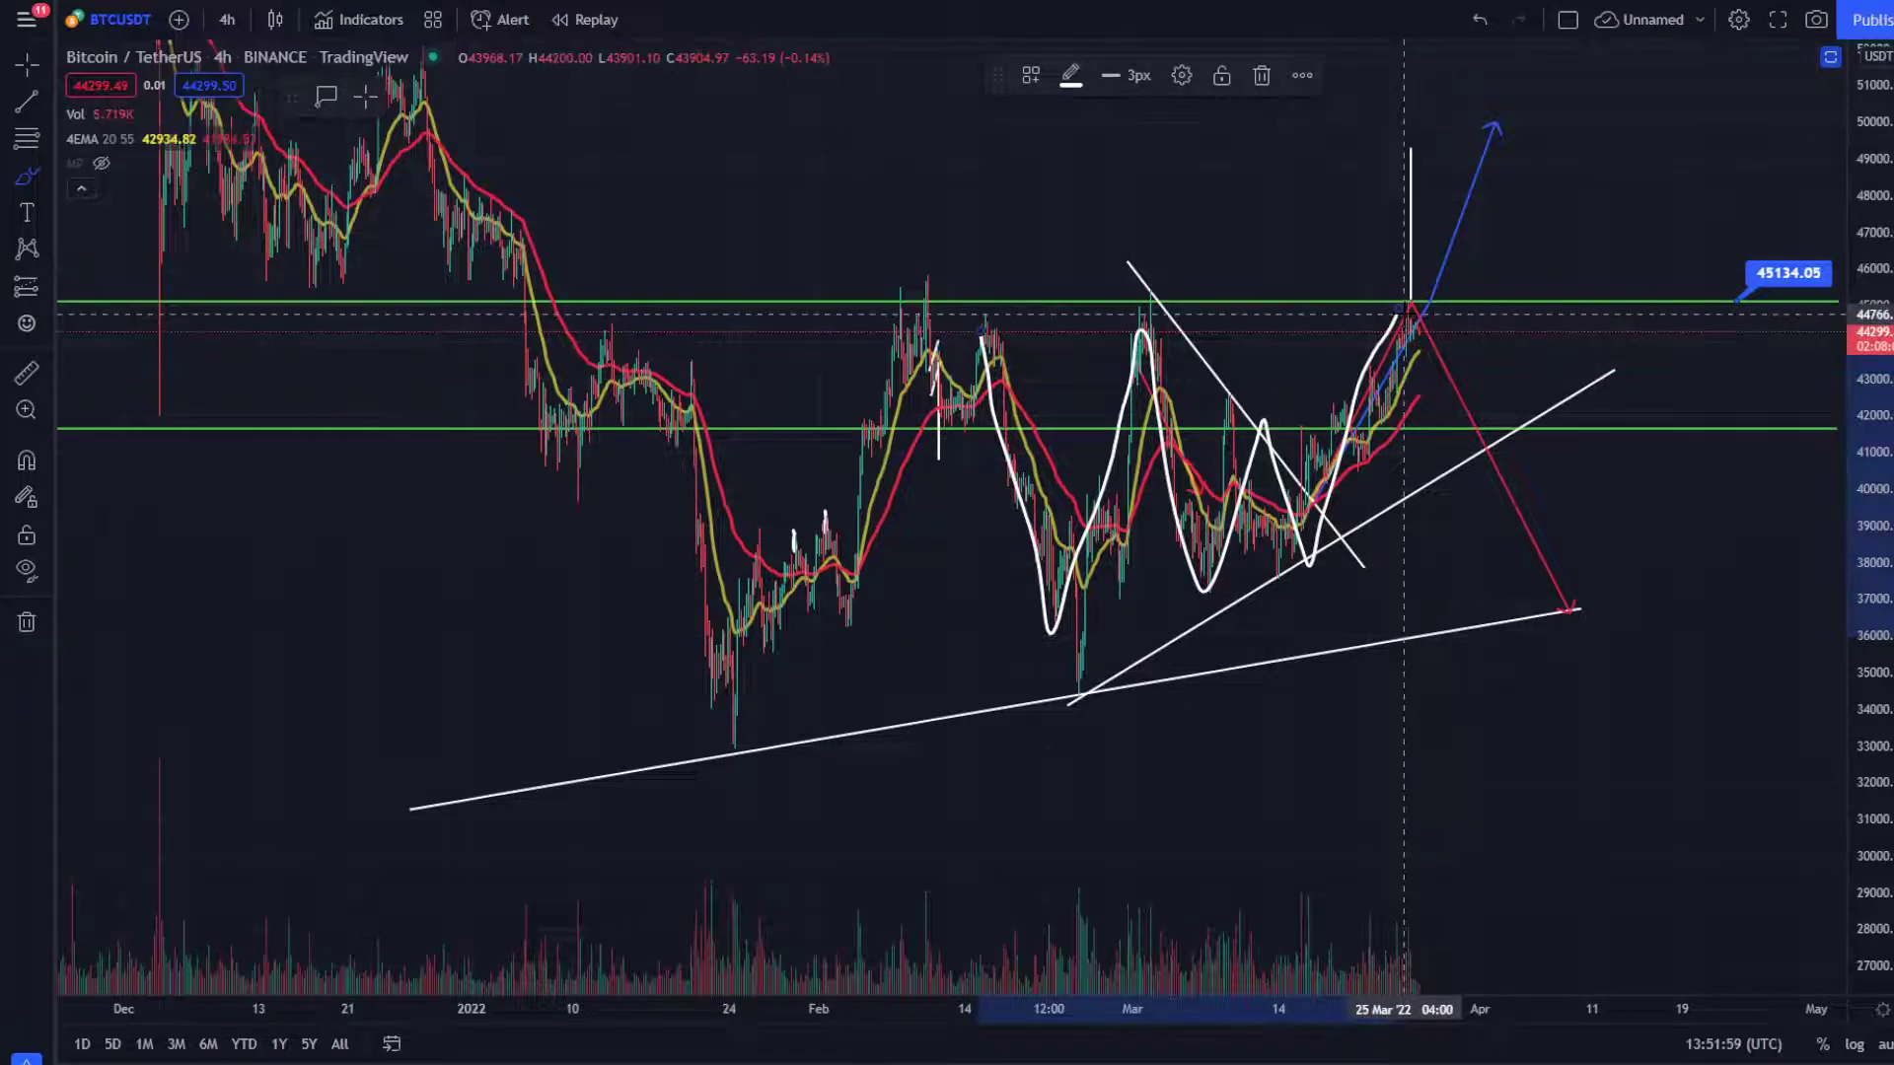
mouse_move(1409, 302)
mouse_down()
mouse_move(1446, 361)
mouse_move(1581, 134)
mouse_up()
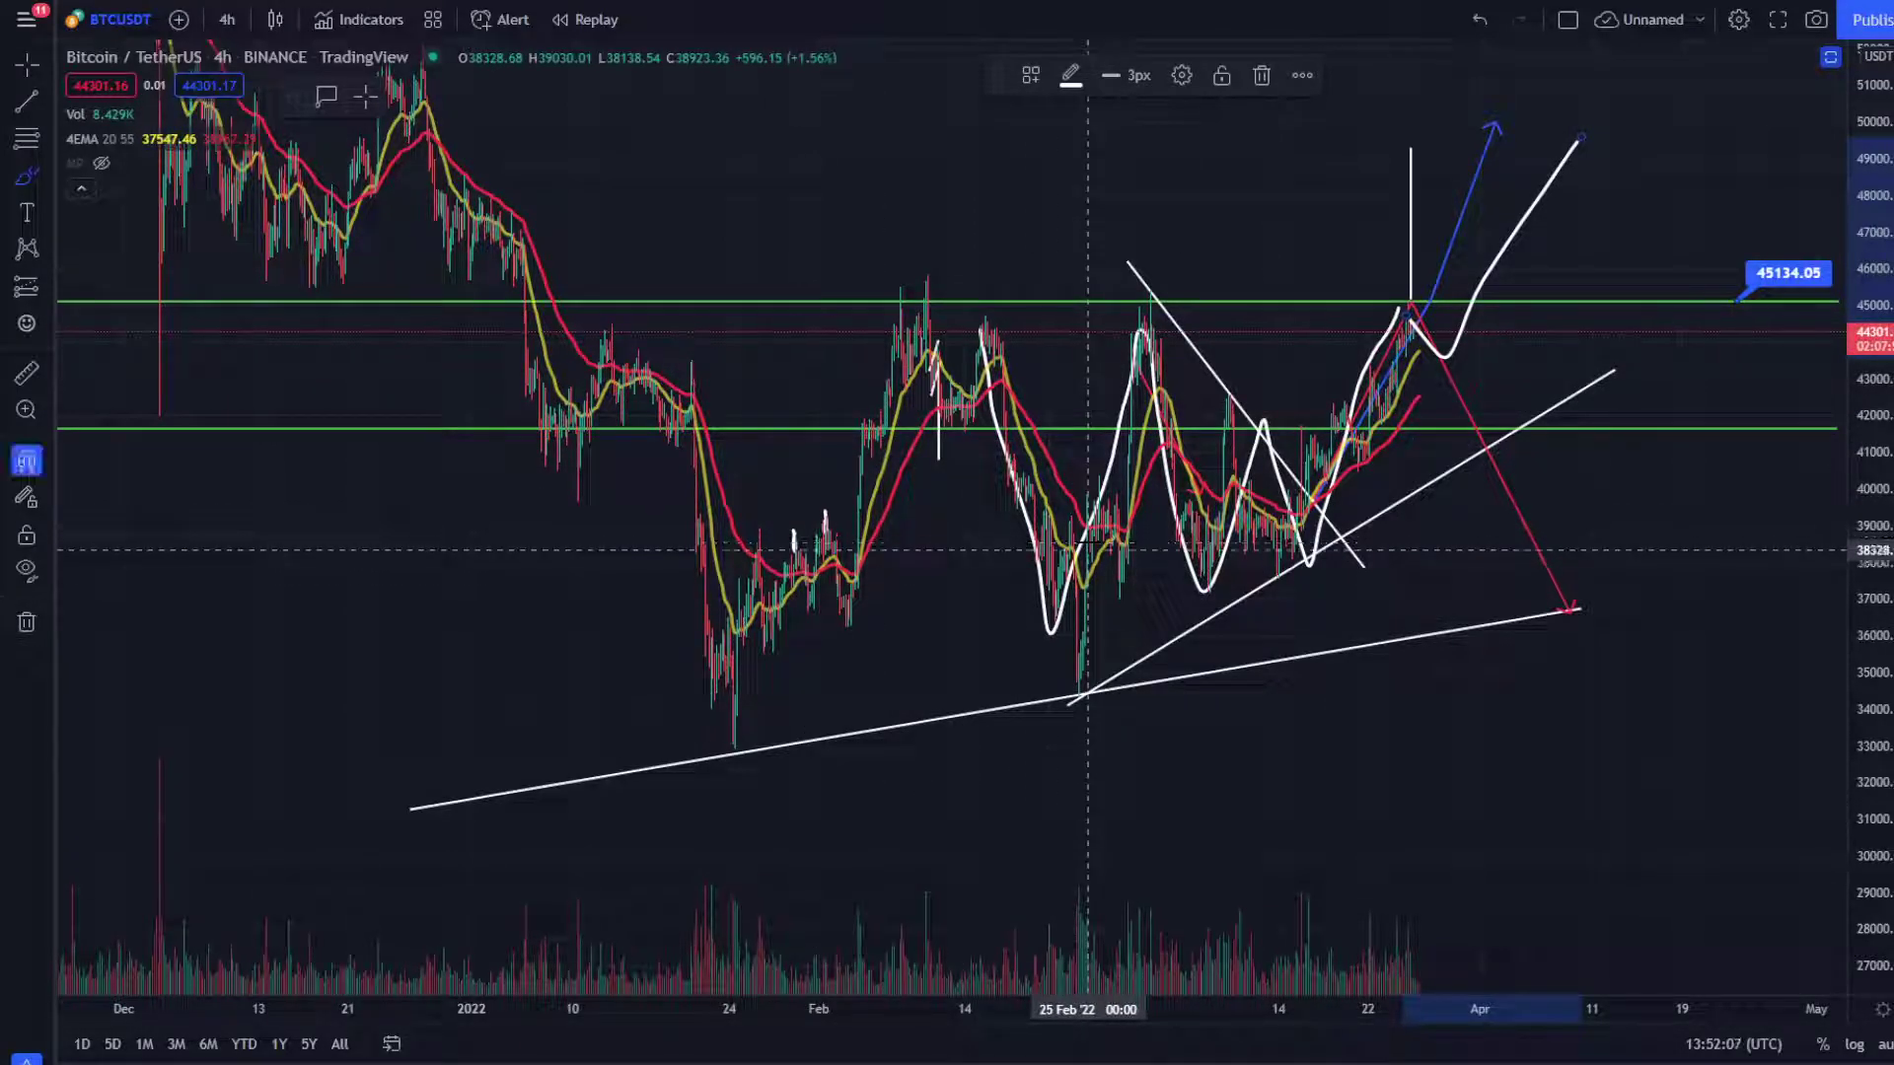
key(ctrl+z)
key(ctrl+z)
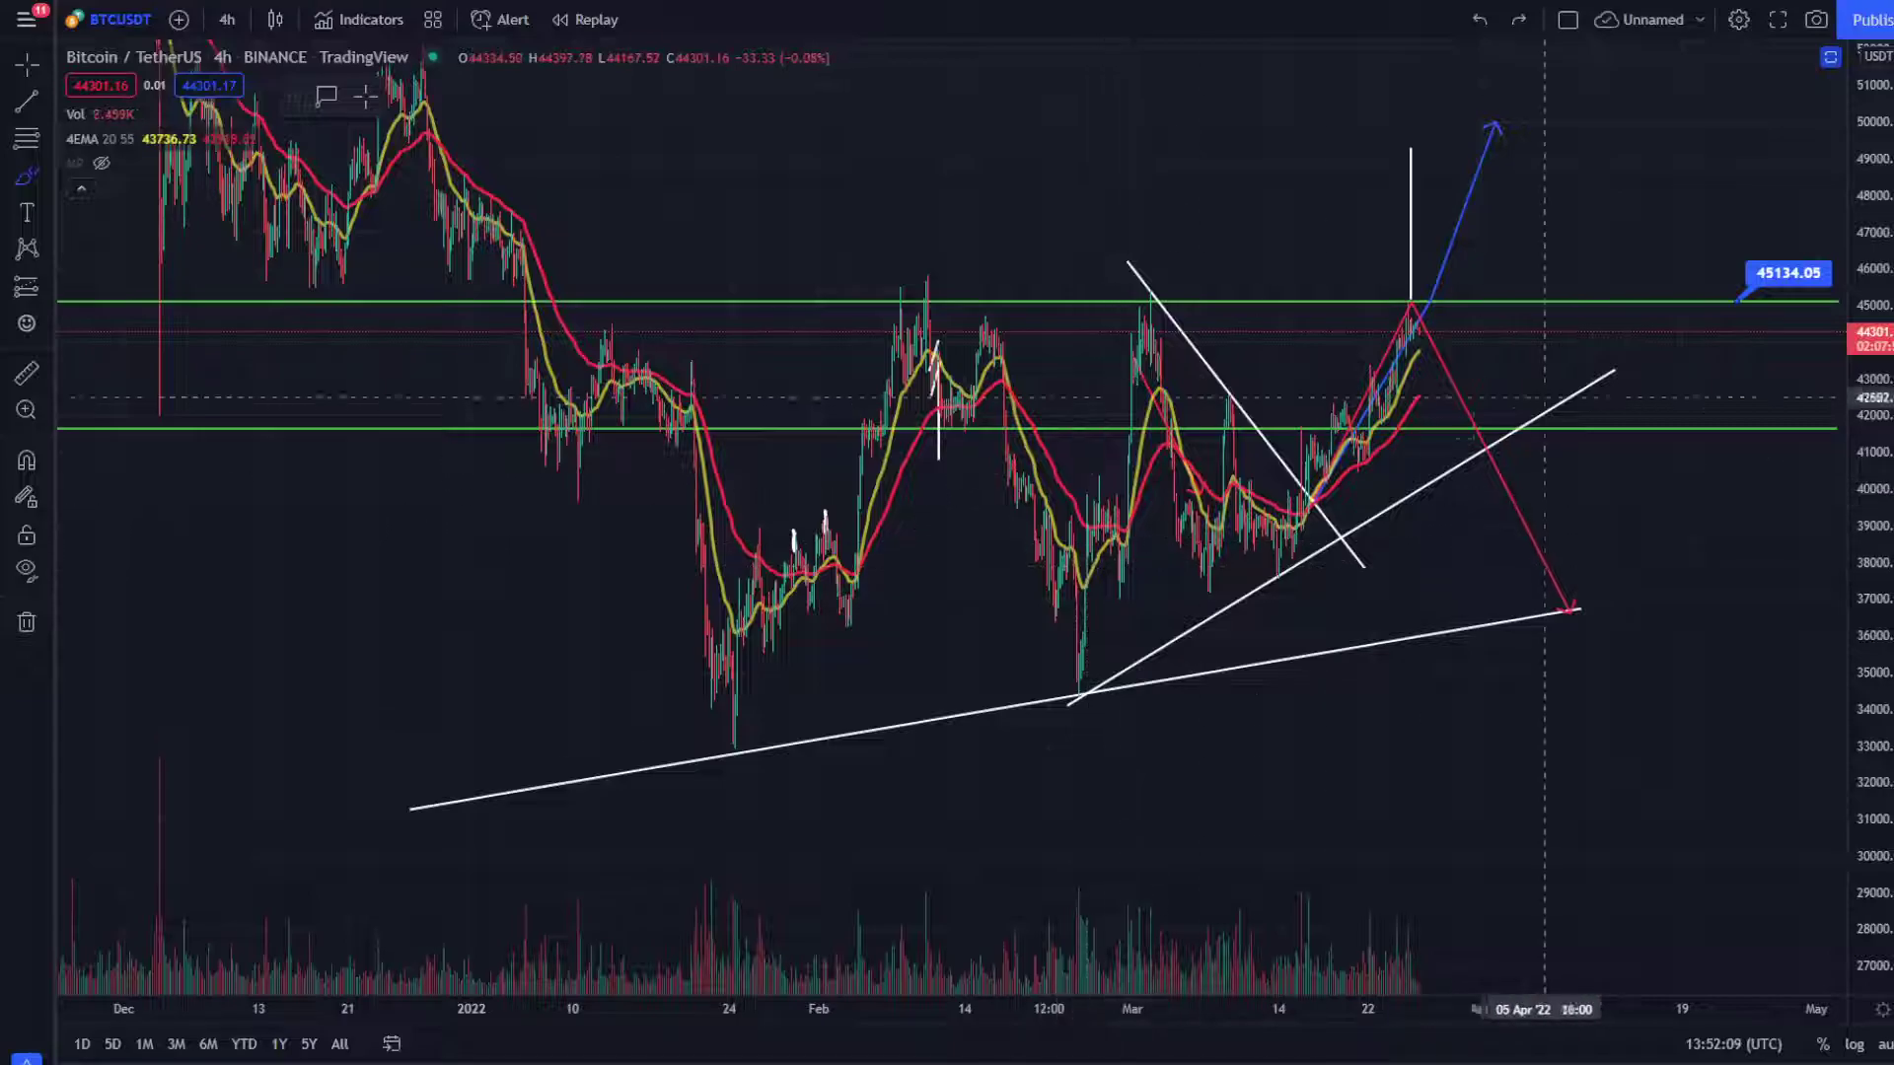
scroll(1403, 353, up, 2)
scroll(1403, 353, up, 2)
scroll(1403, 353, up, 1)
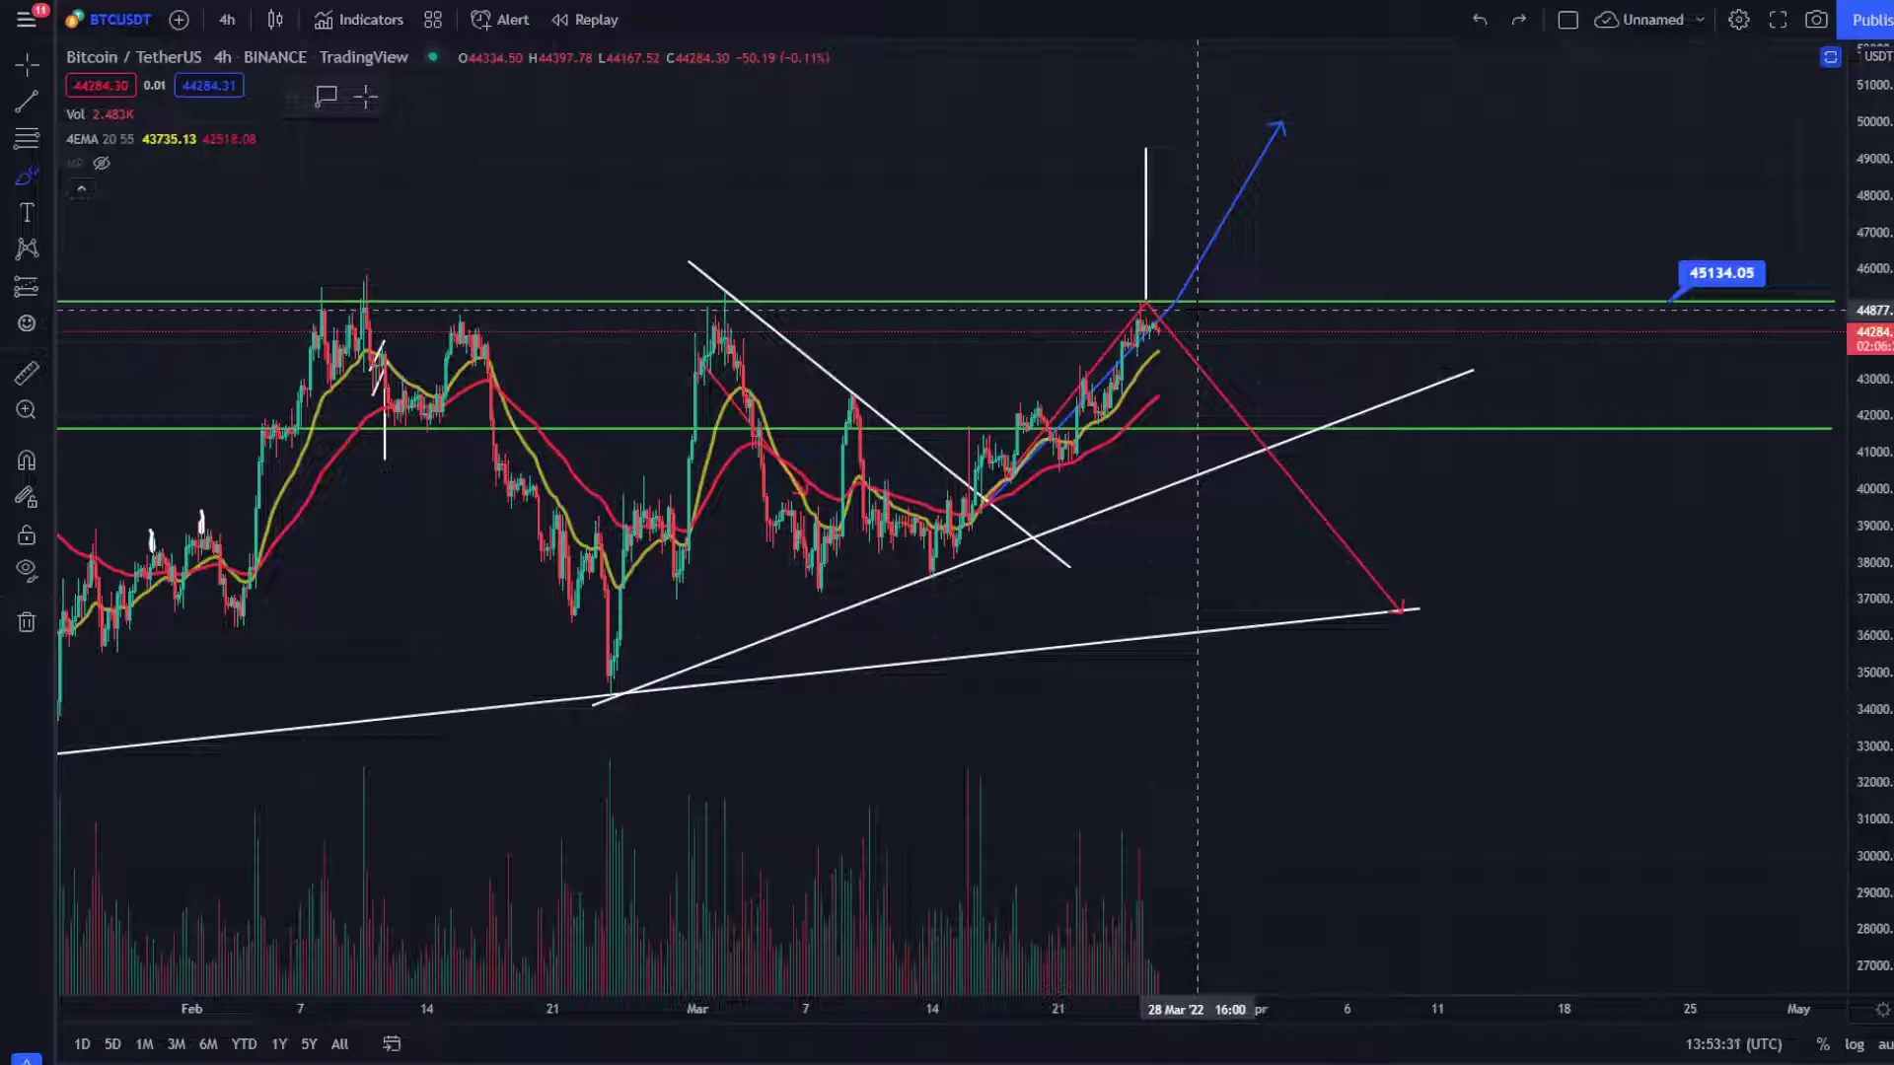
Step: Stop the brush, exit full-screen, and view the Binance Futures 20X BTCUSDT short poster
key(Escape)
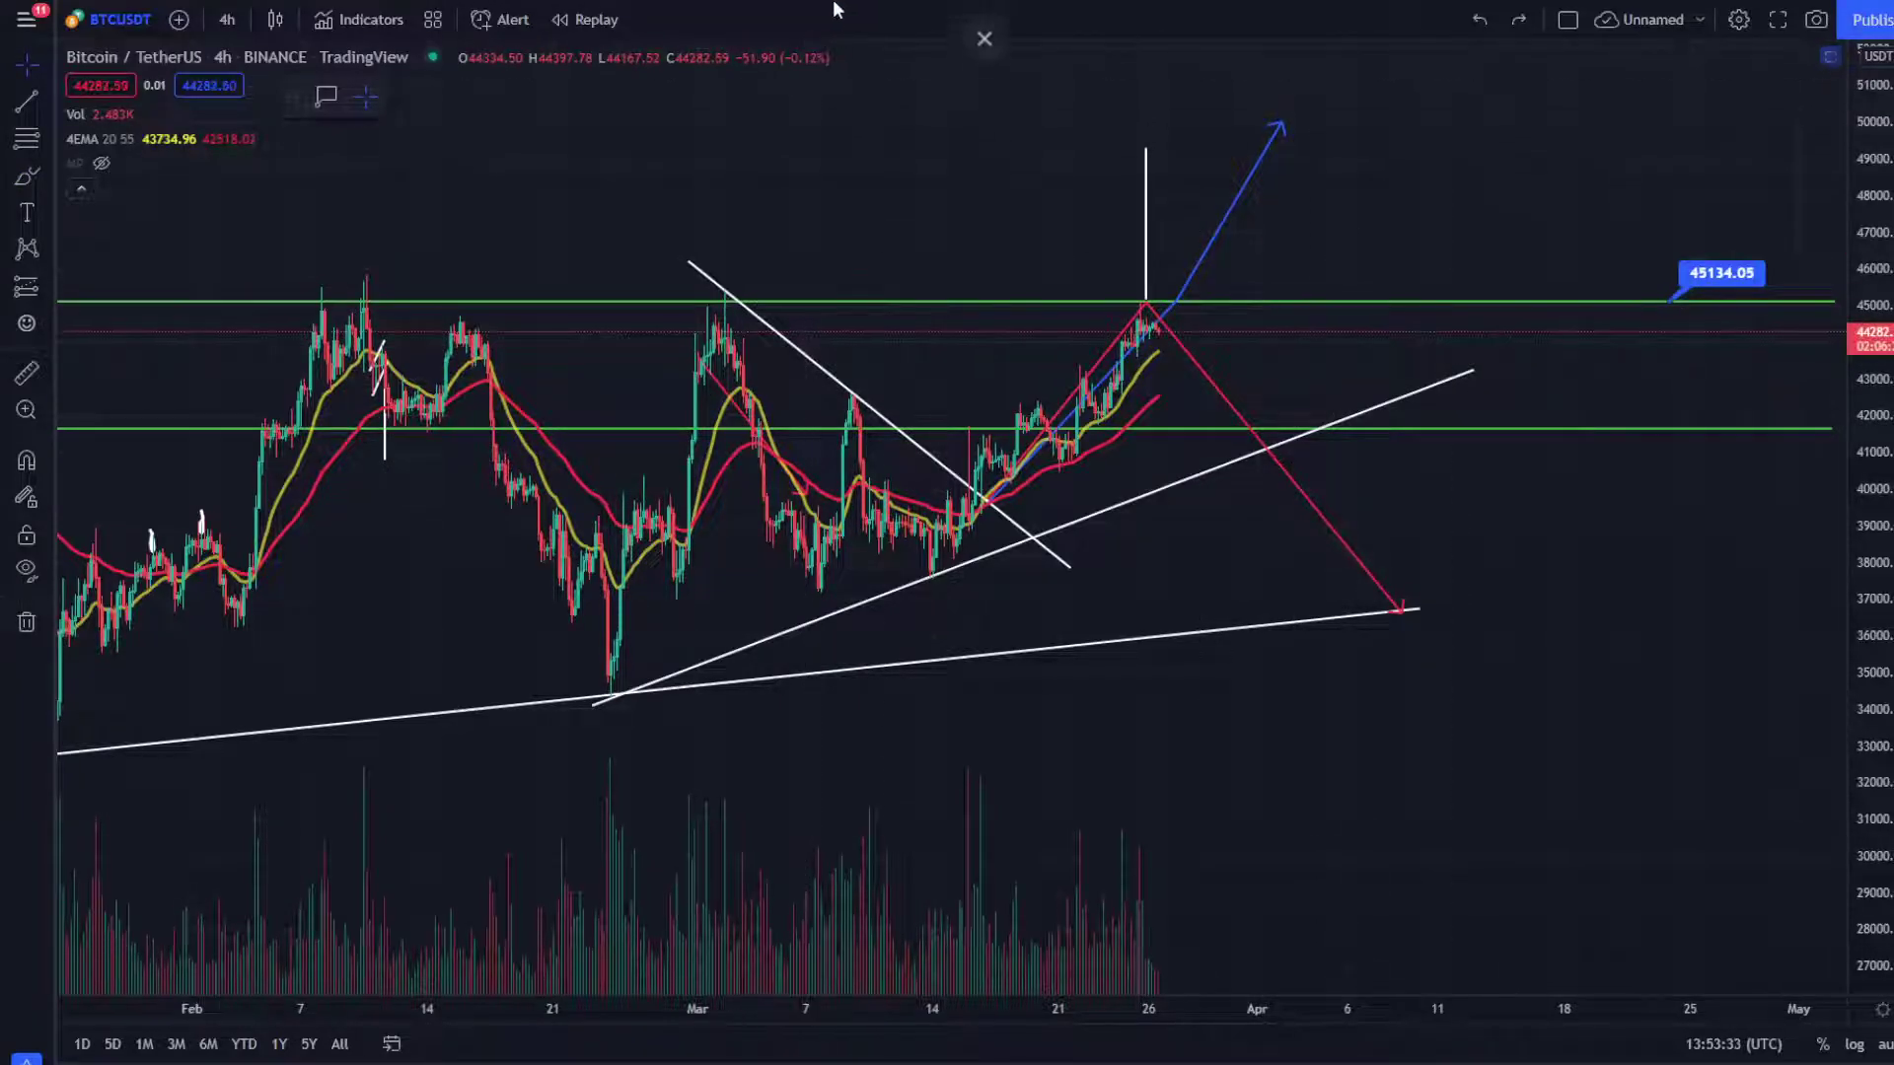
click(983, 72)
click(828, 15)
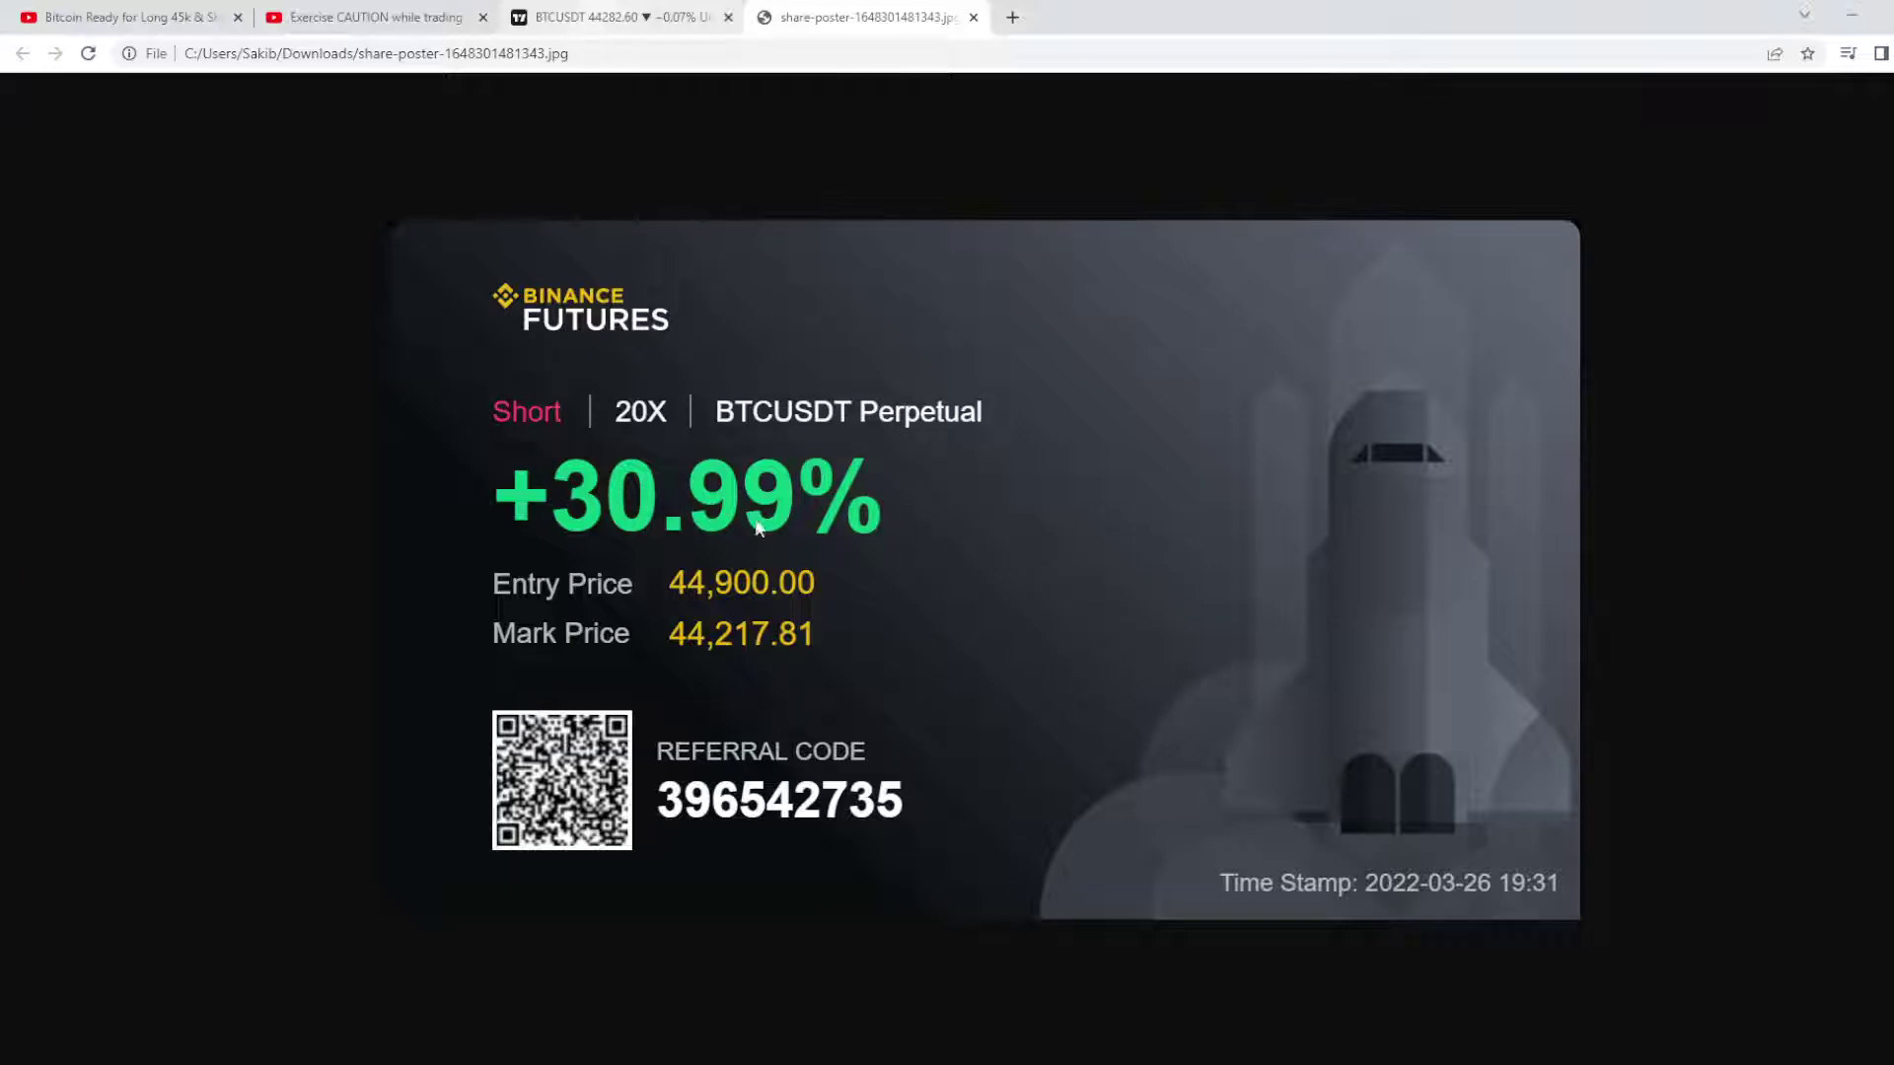
Step: Switch from the poster image back to the BTCUSDT TradingView tab
click(573, 17)
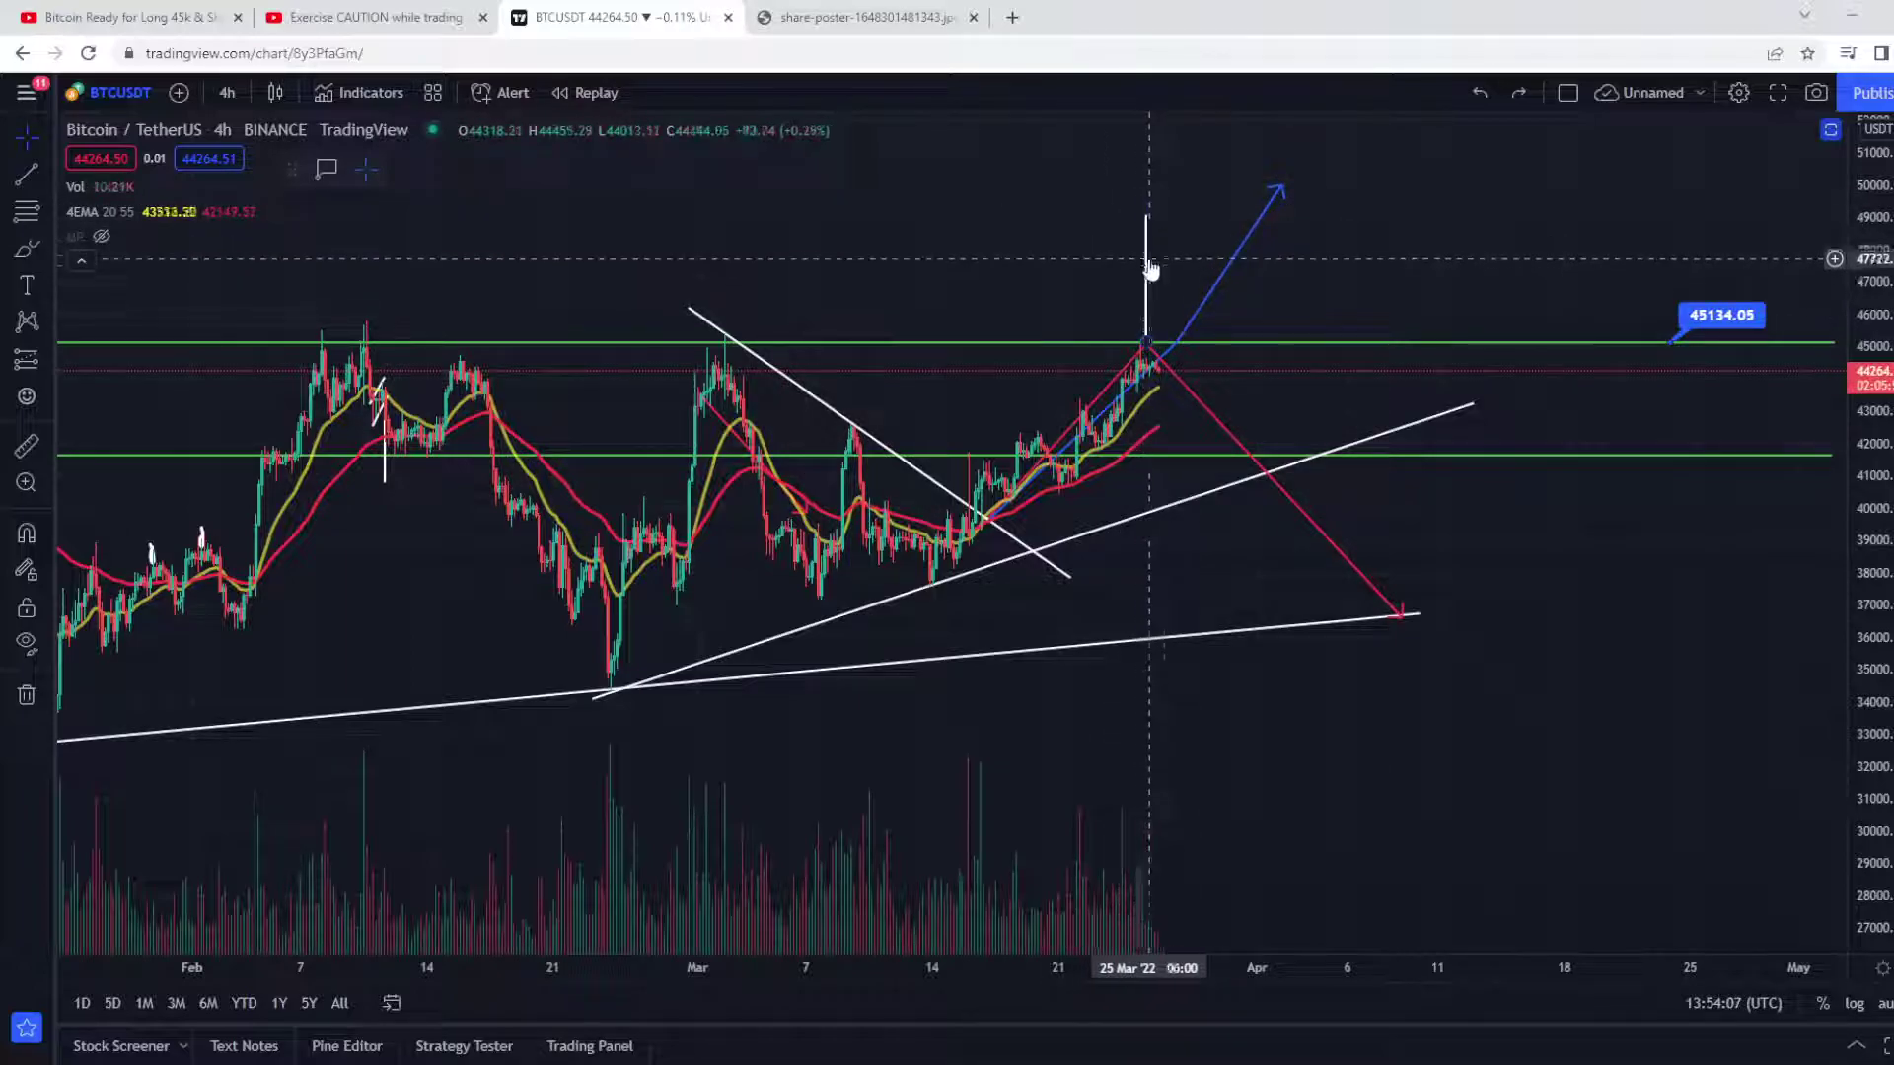
scroll(1277, 355, down, 3)
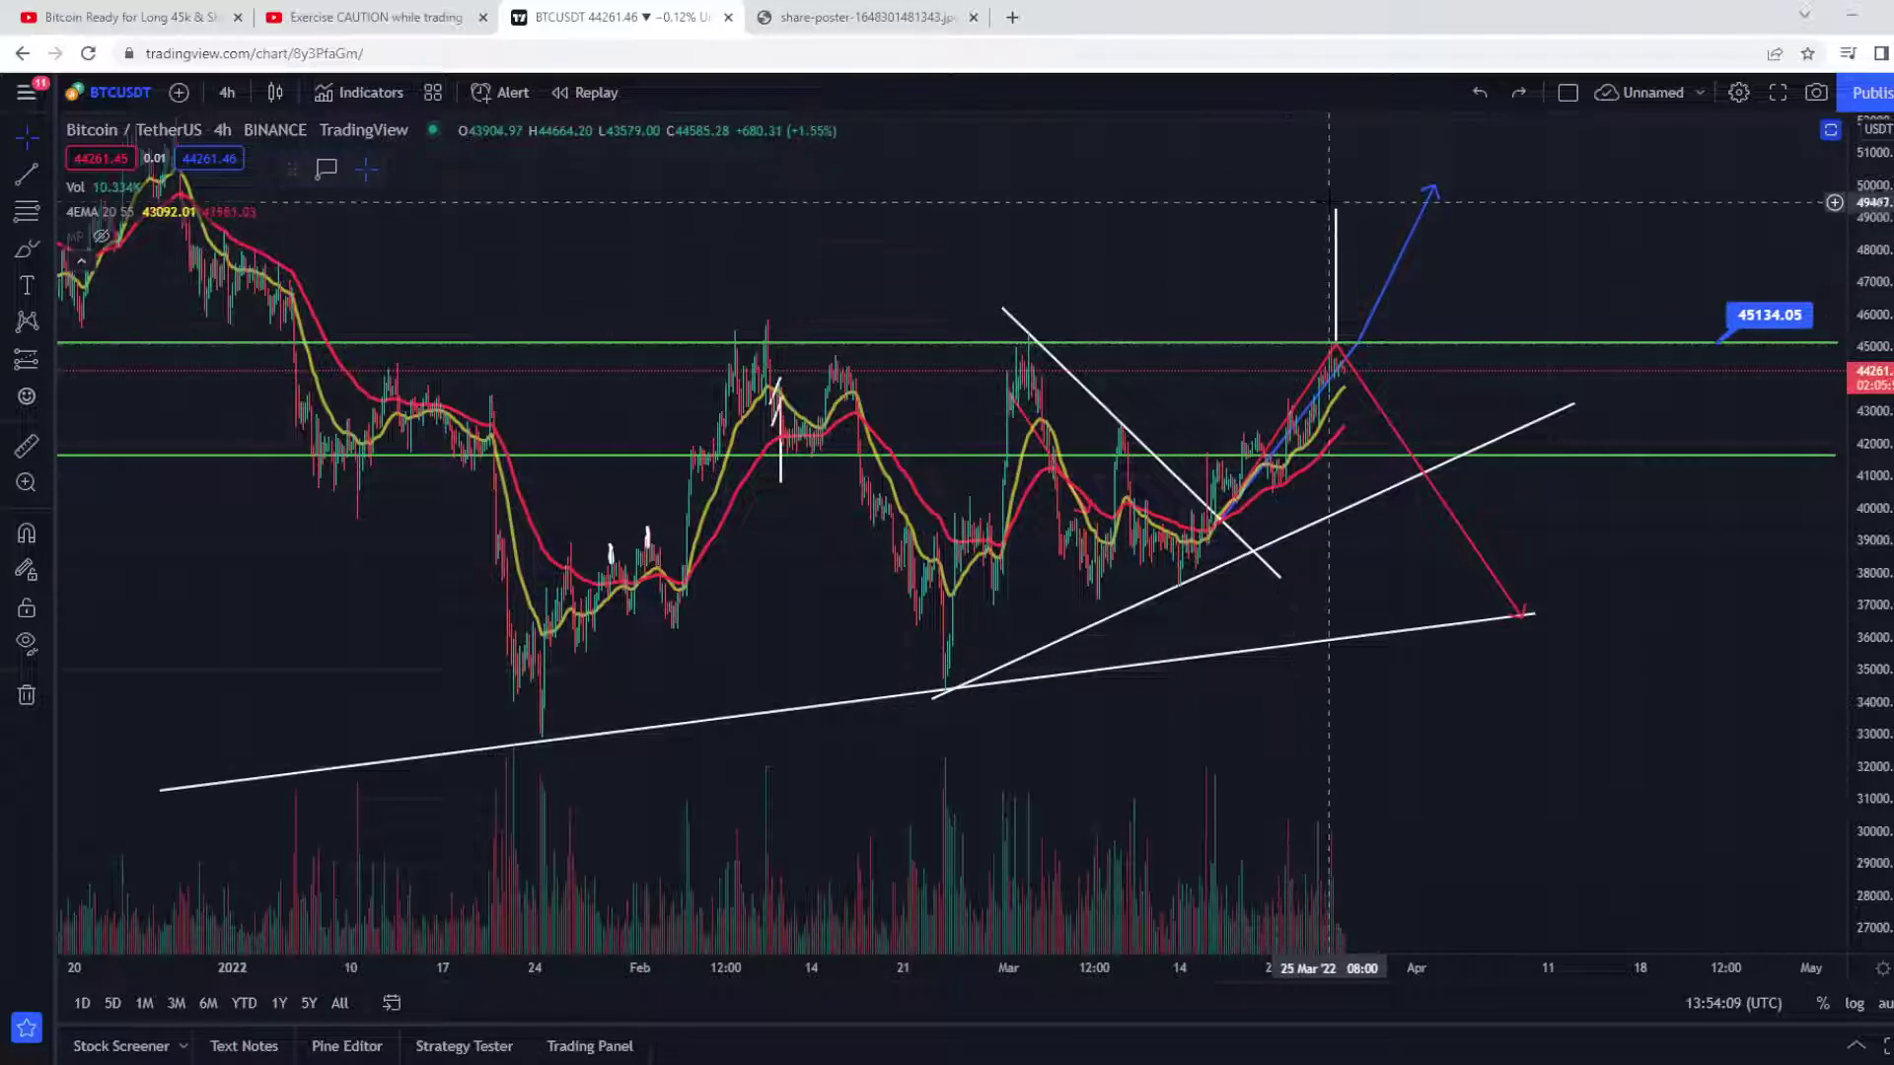
click(338, 20)
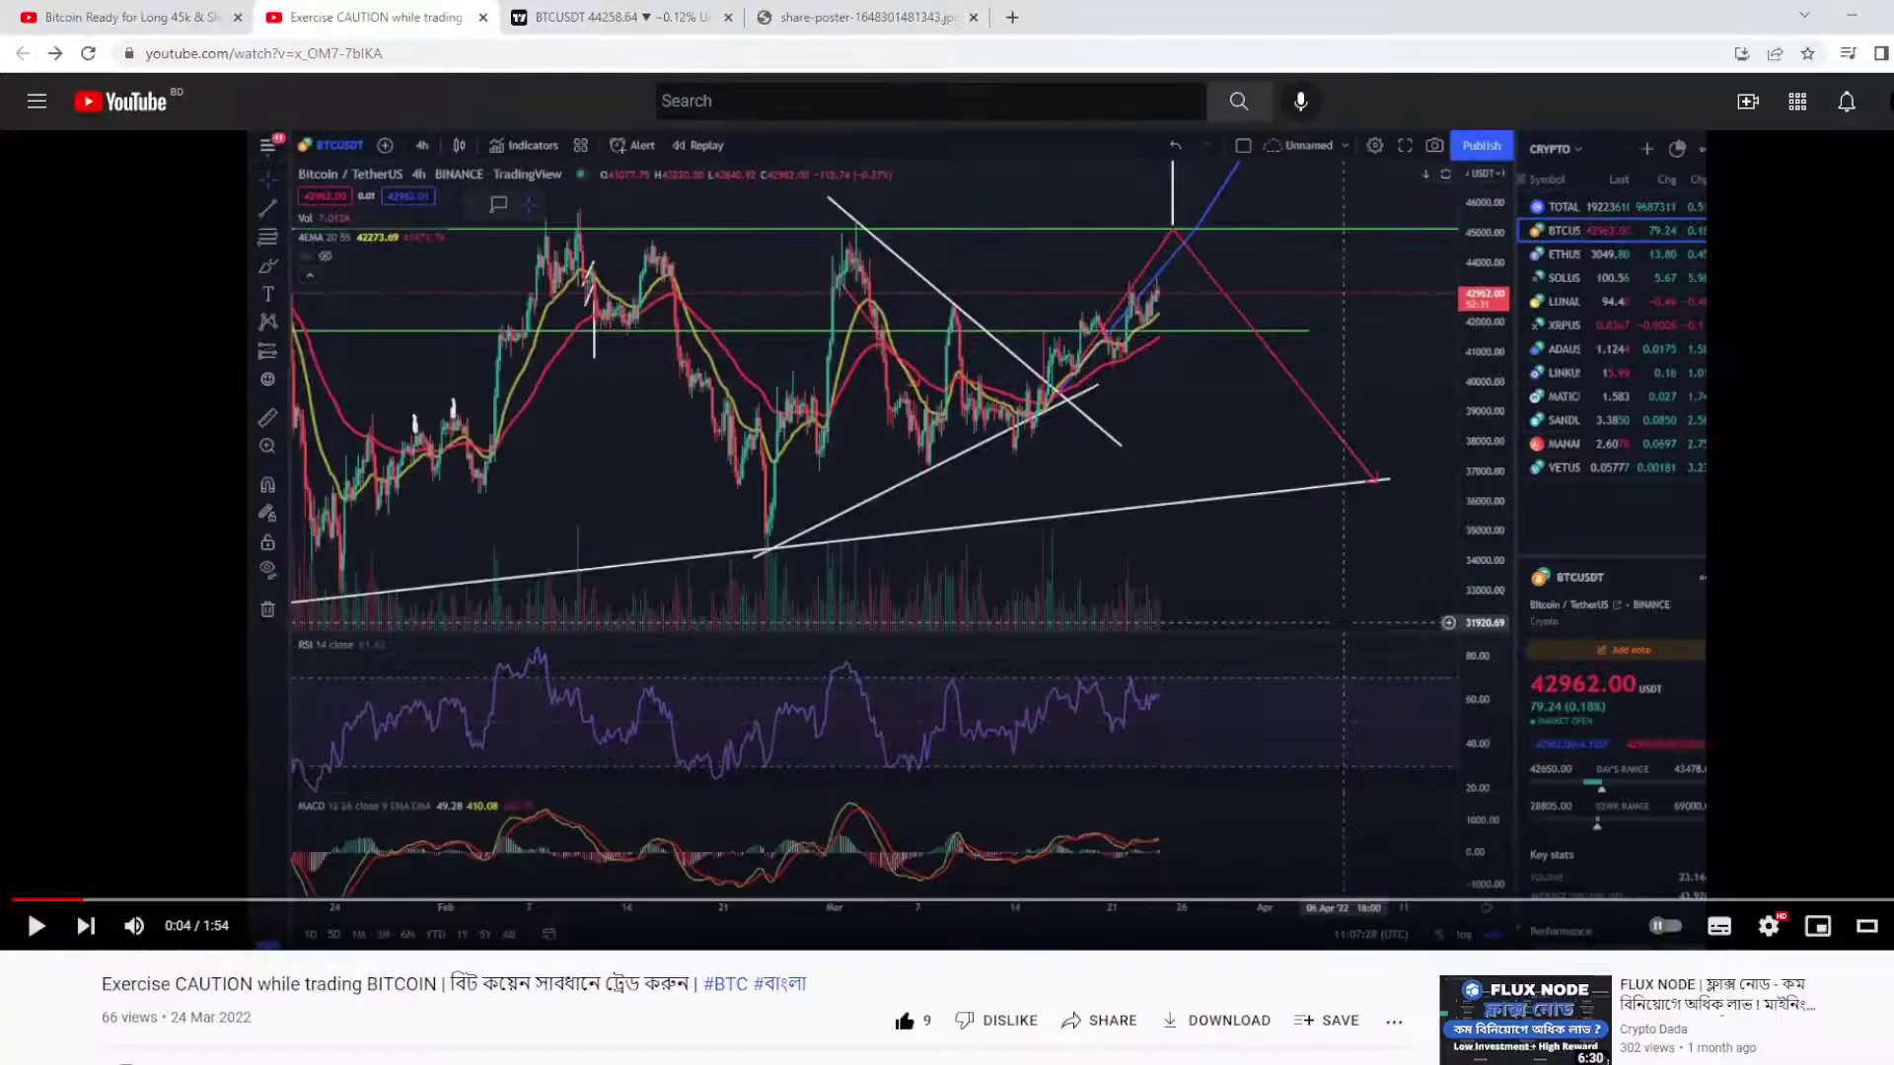
click(129, 17)
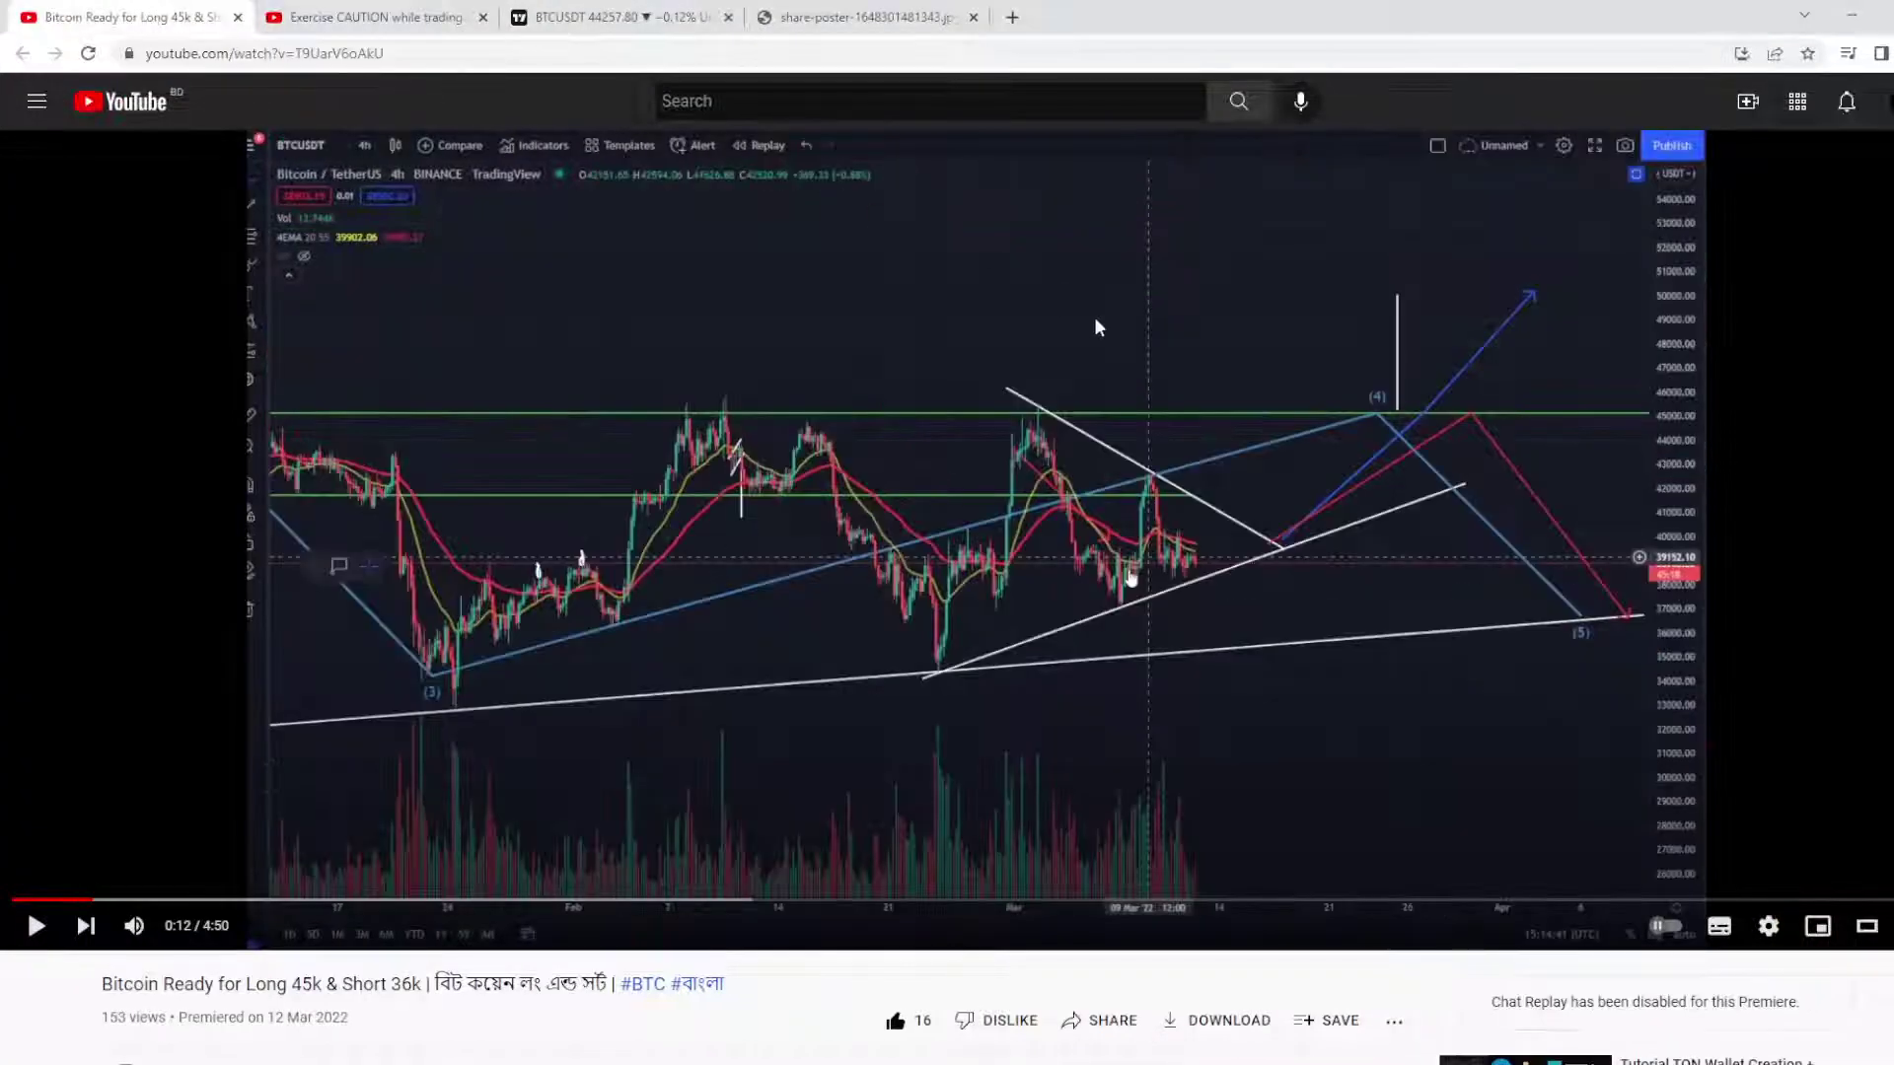
click(586, 12)
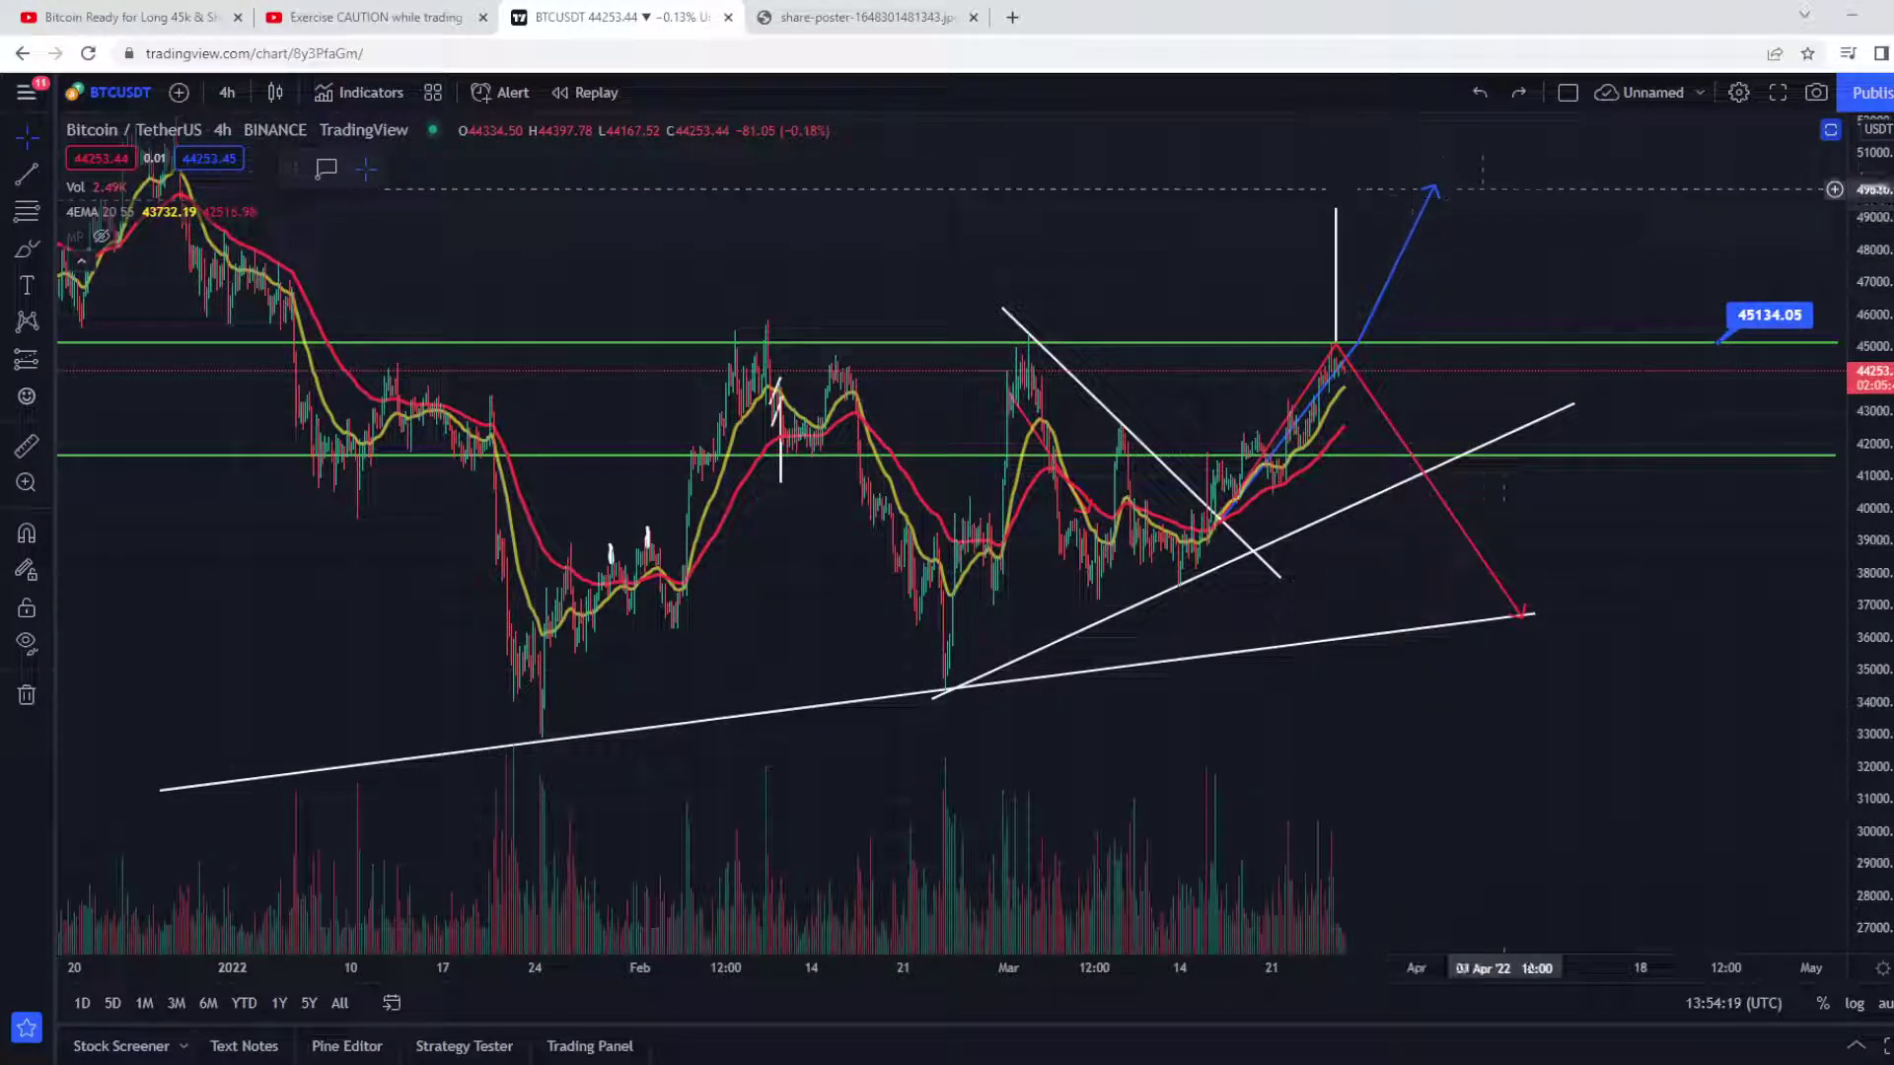
Step: Open the watchlist, inspect the TOTAL market cap chart near 2.01T, then return to BTCUSDT
click(1886, 124)
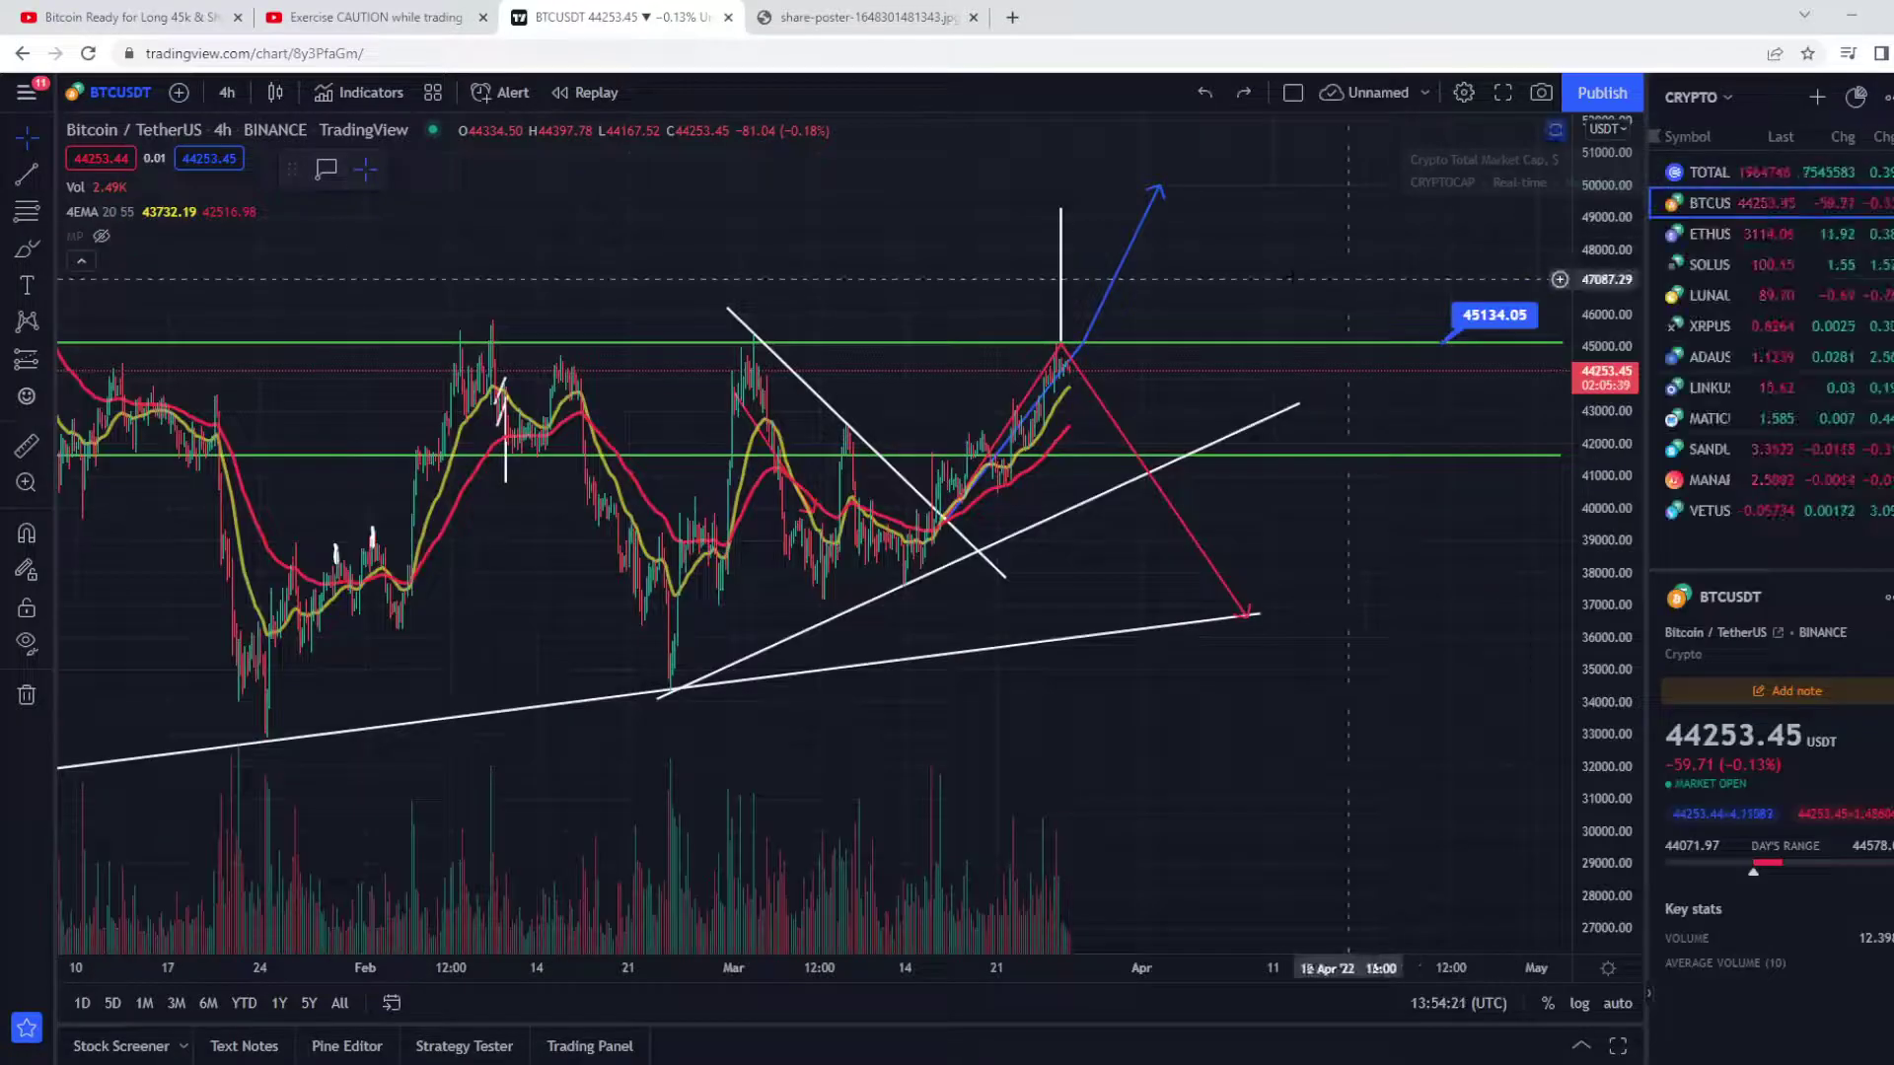
click(1716, 173)
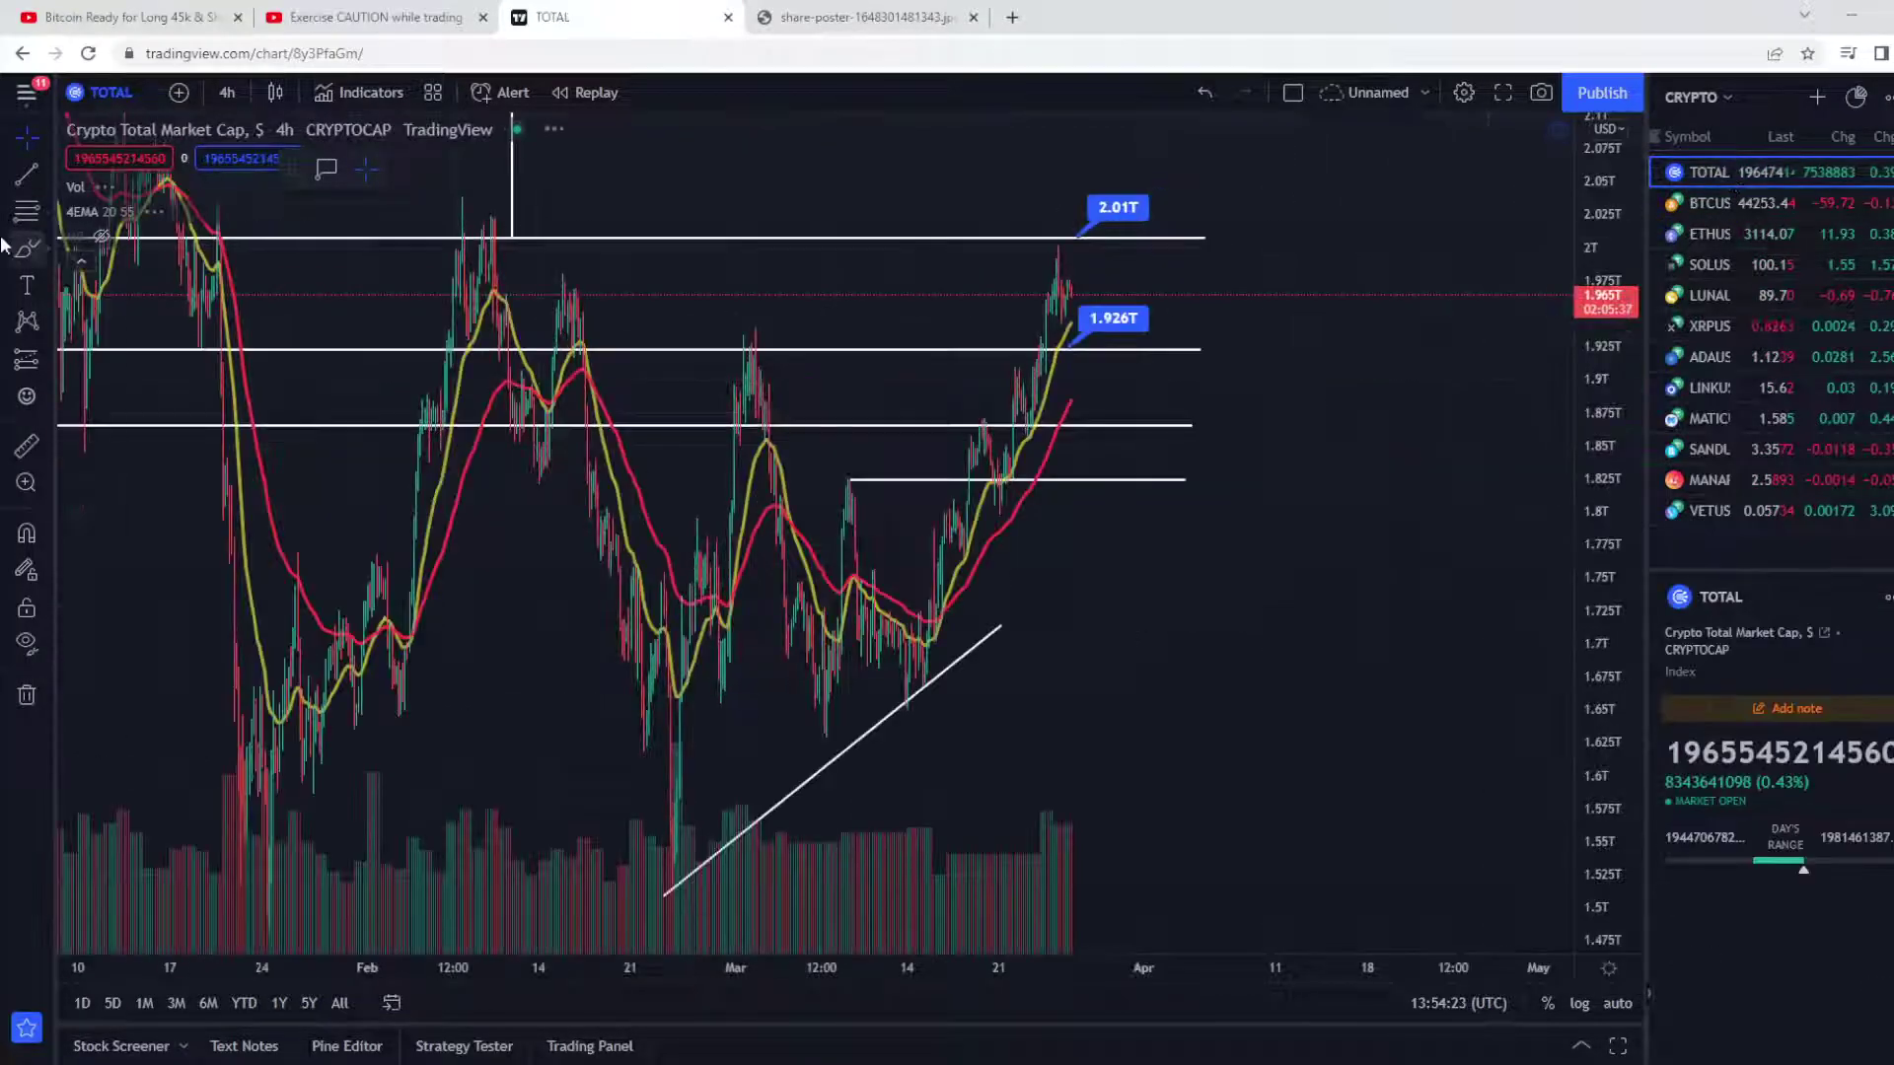
scroll(1046, 439, down, 2)
scroll(1045, 439, up, 2)
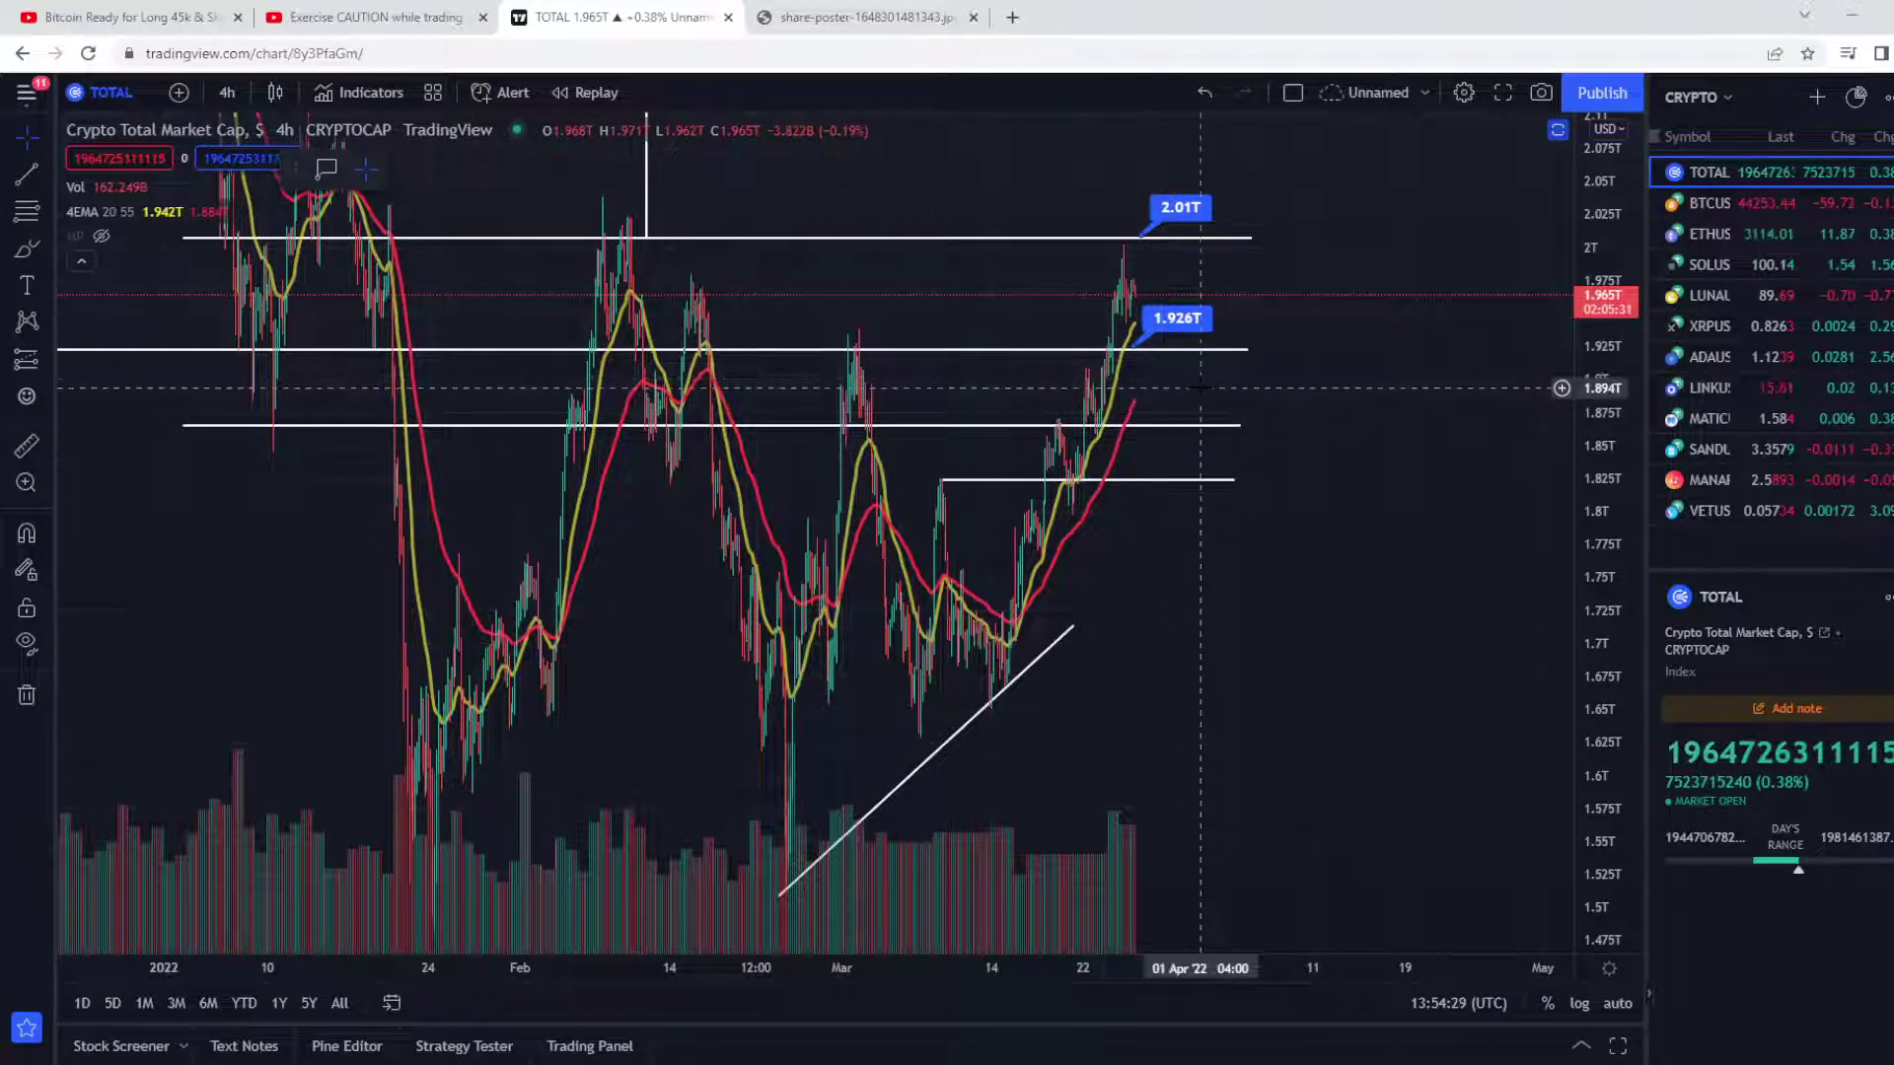
scroll(1312, 345, down, 2)
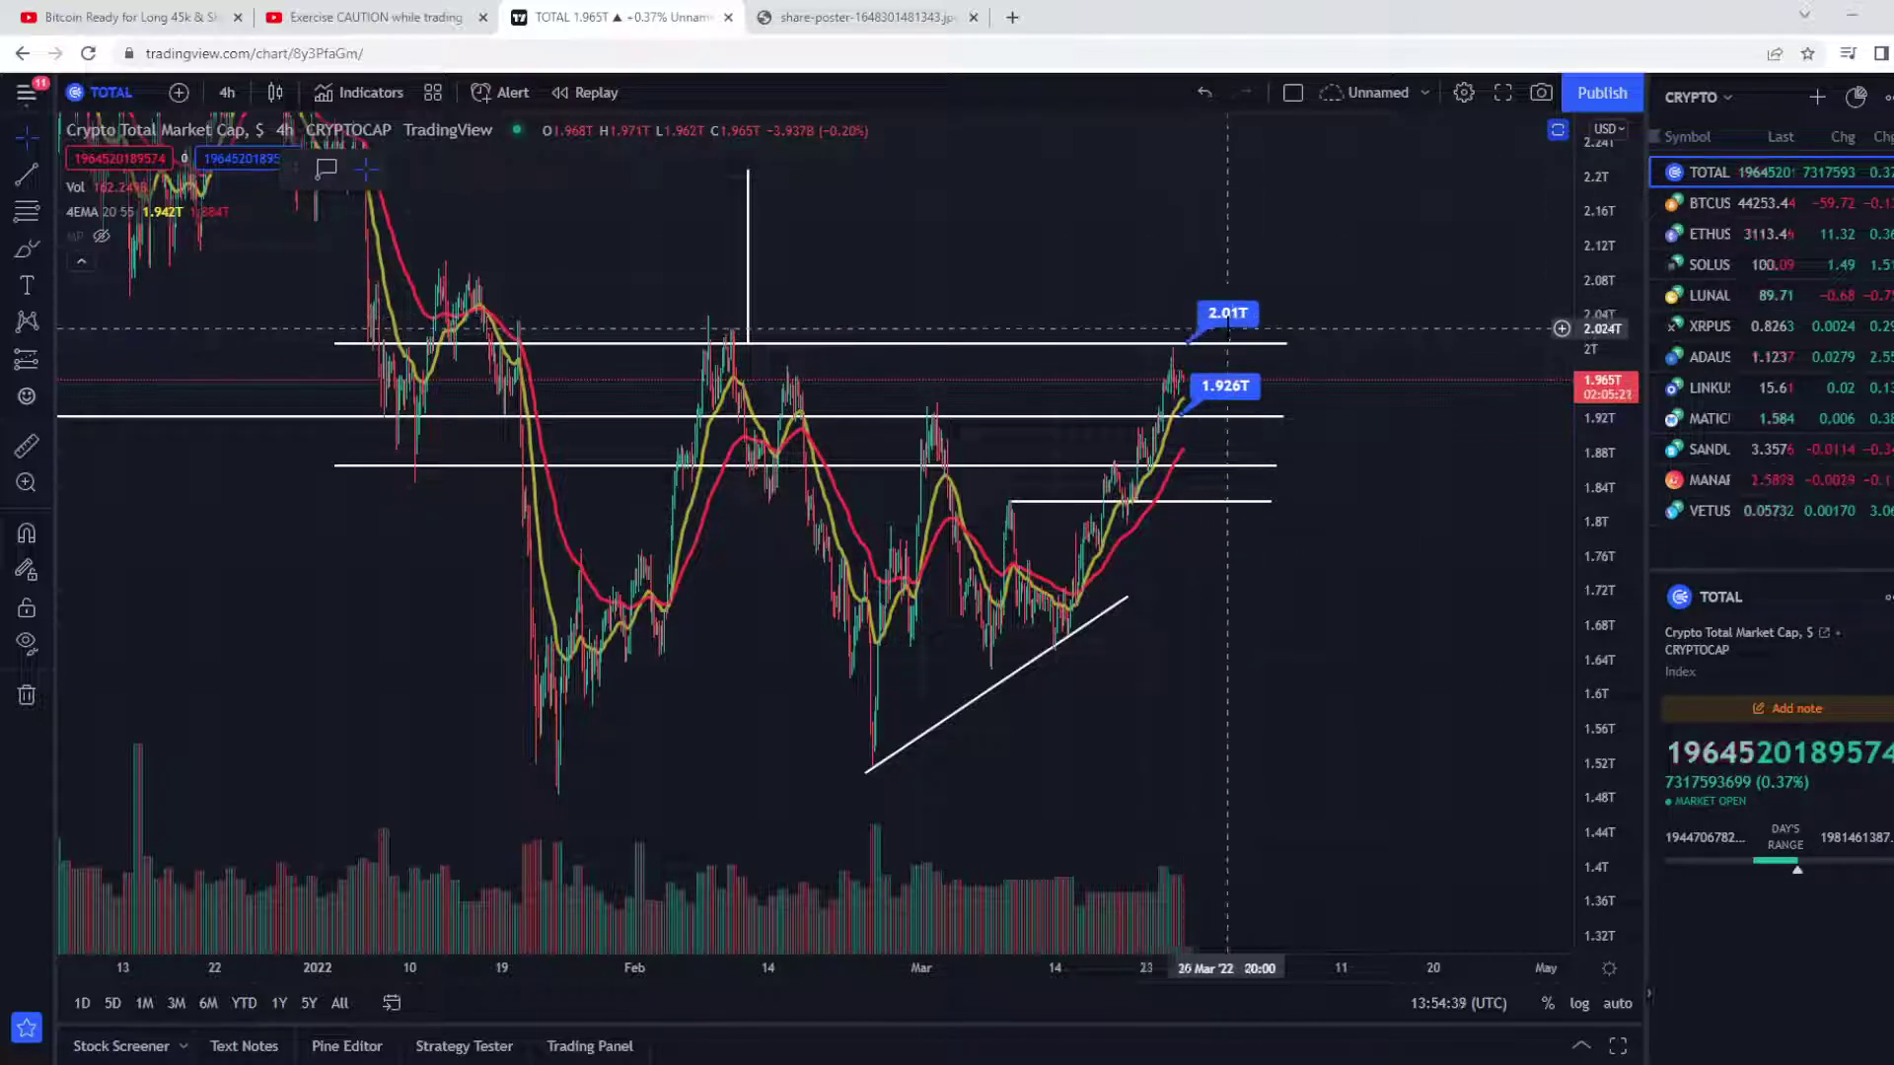
scroll(1373, 349, down, 2)
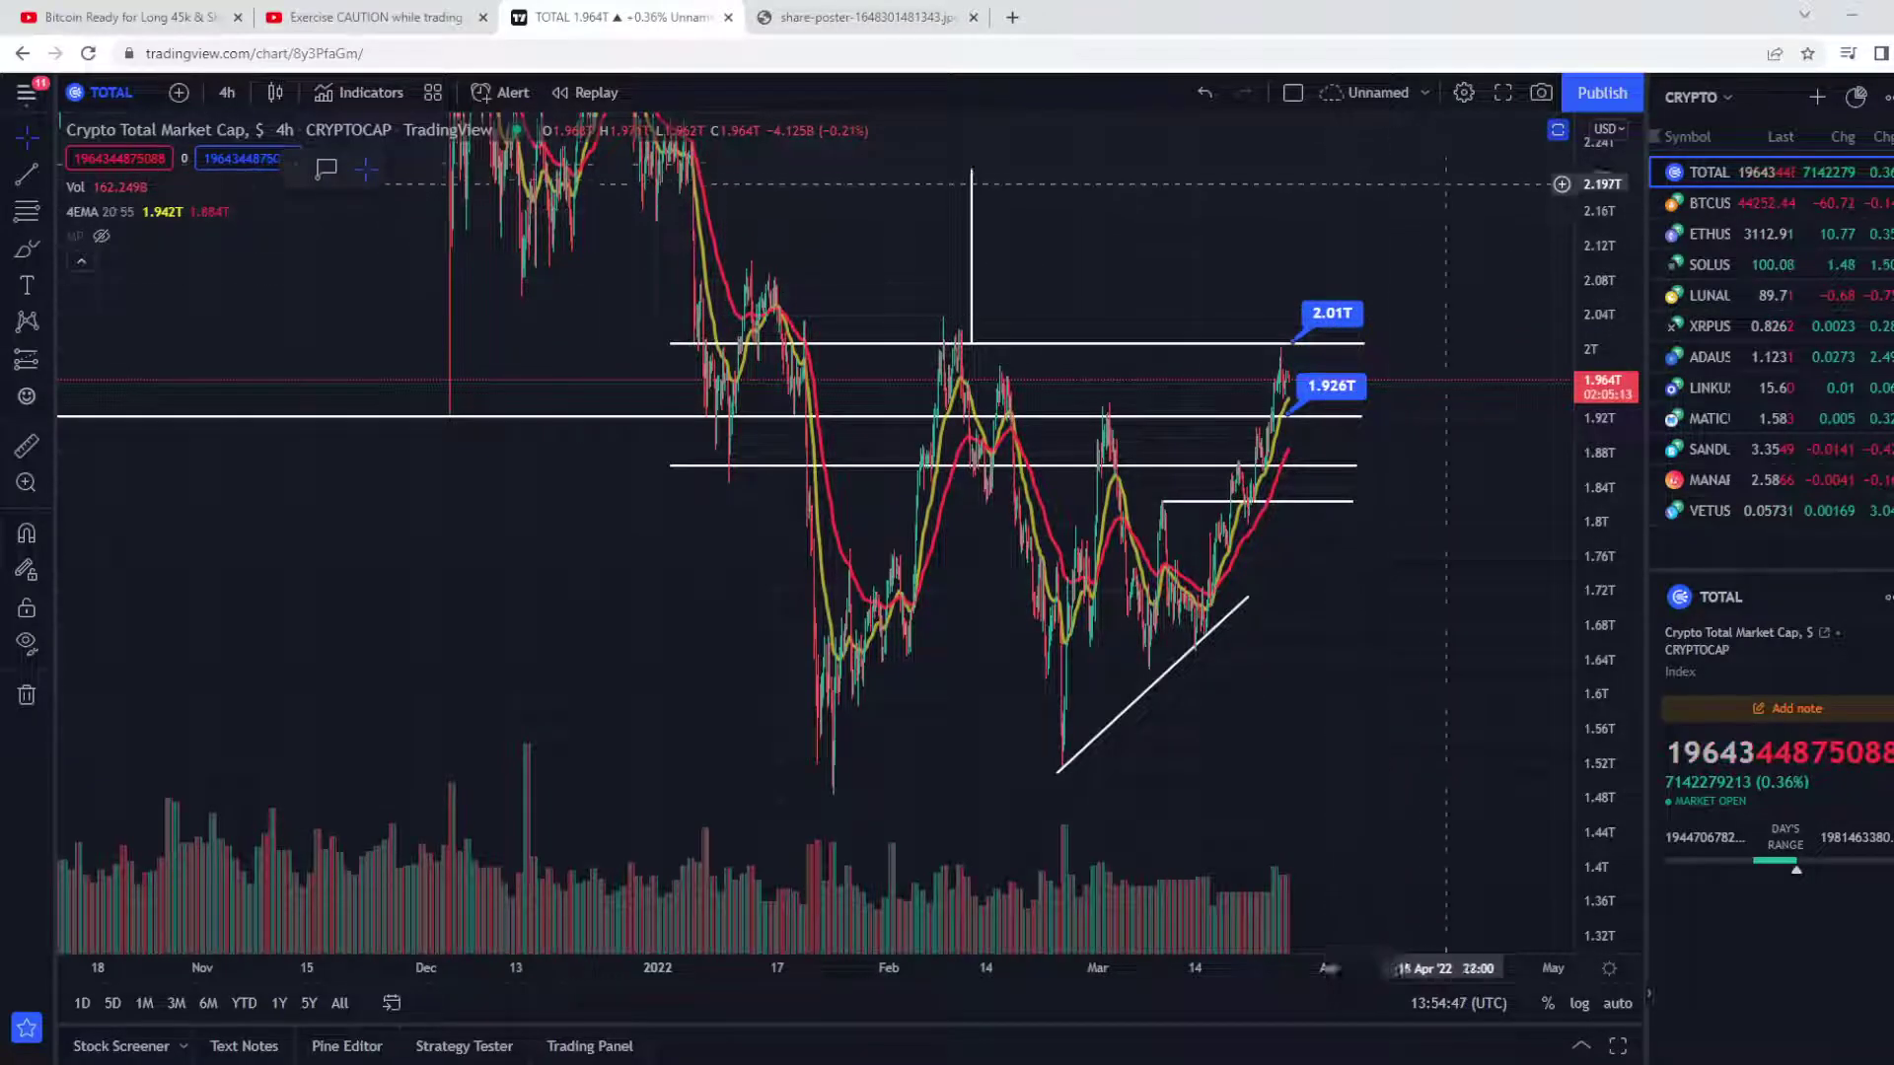
click(319, 11)
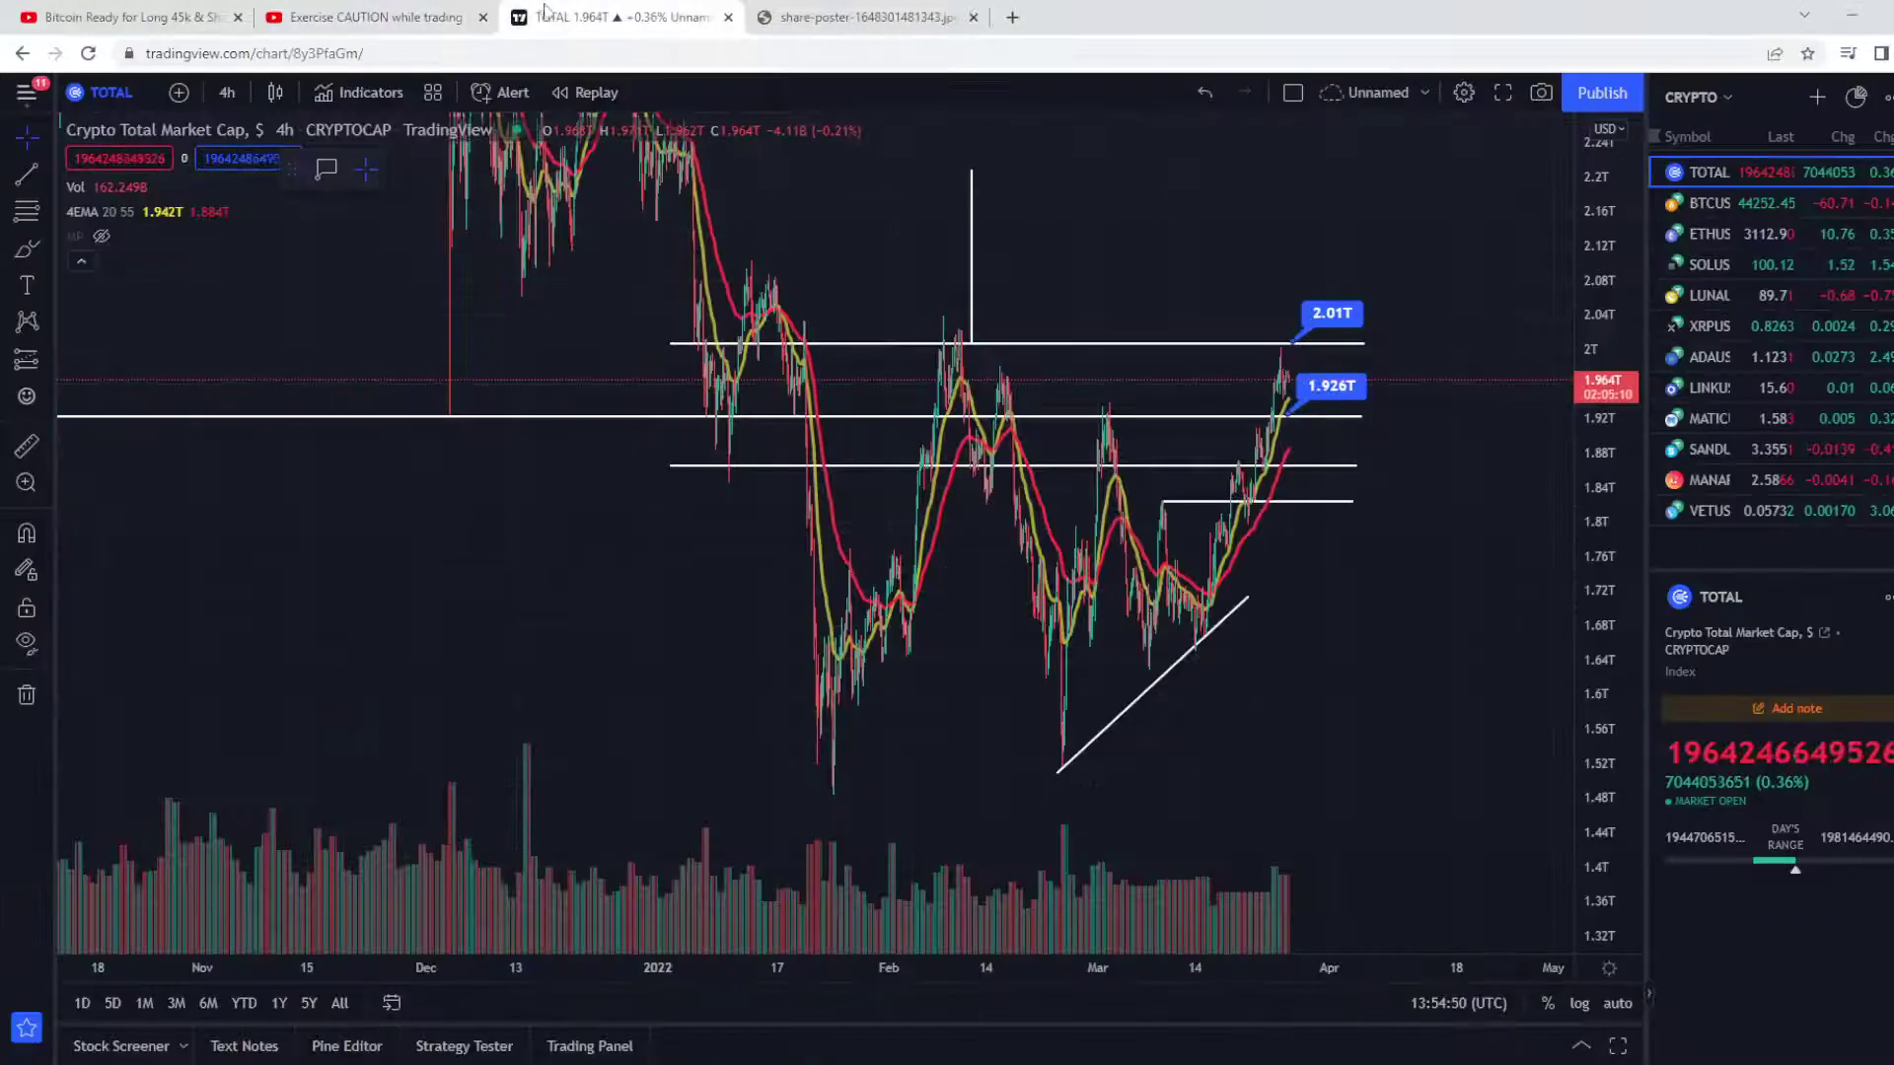
click(1725, 207)
scroll(1436, 314, down, 5)
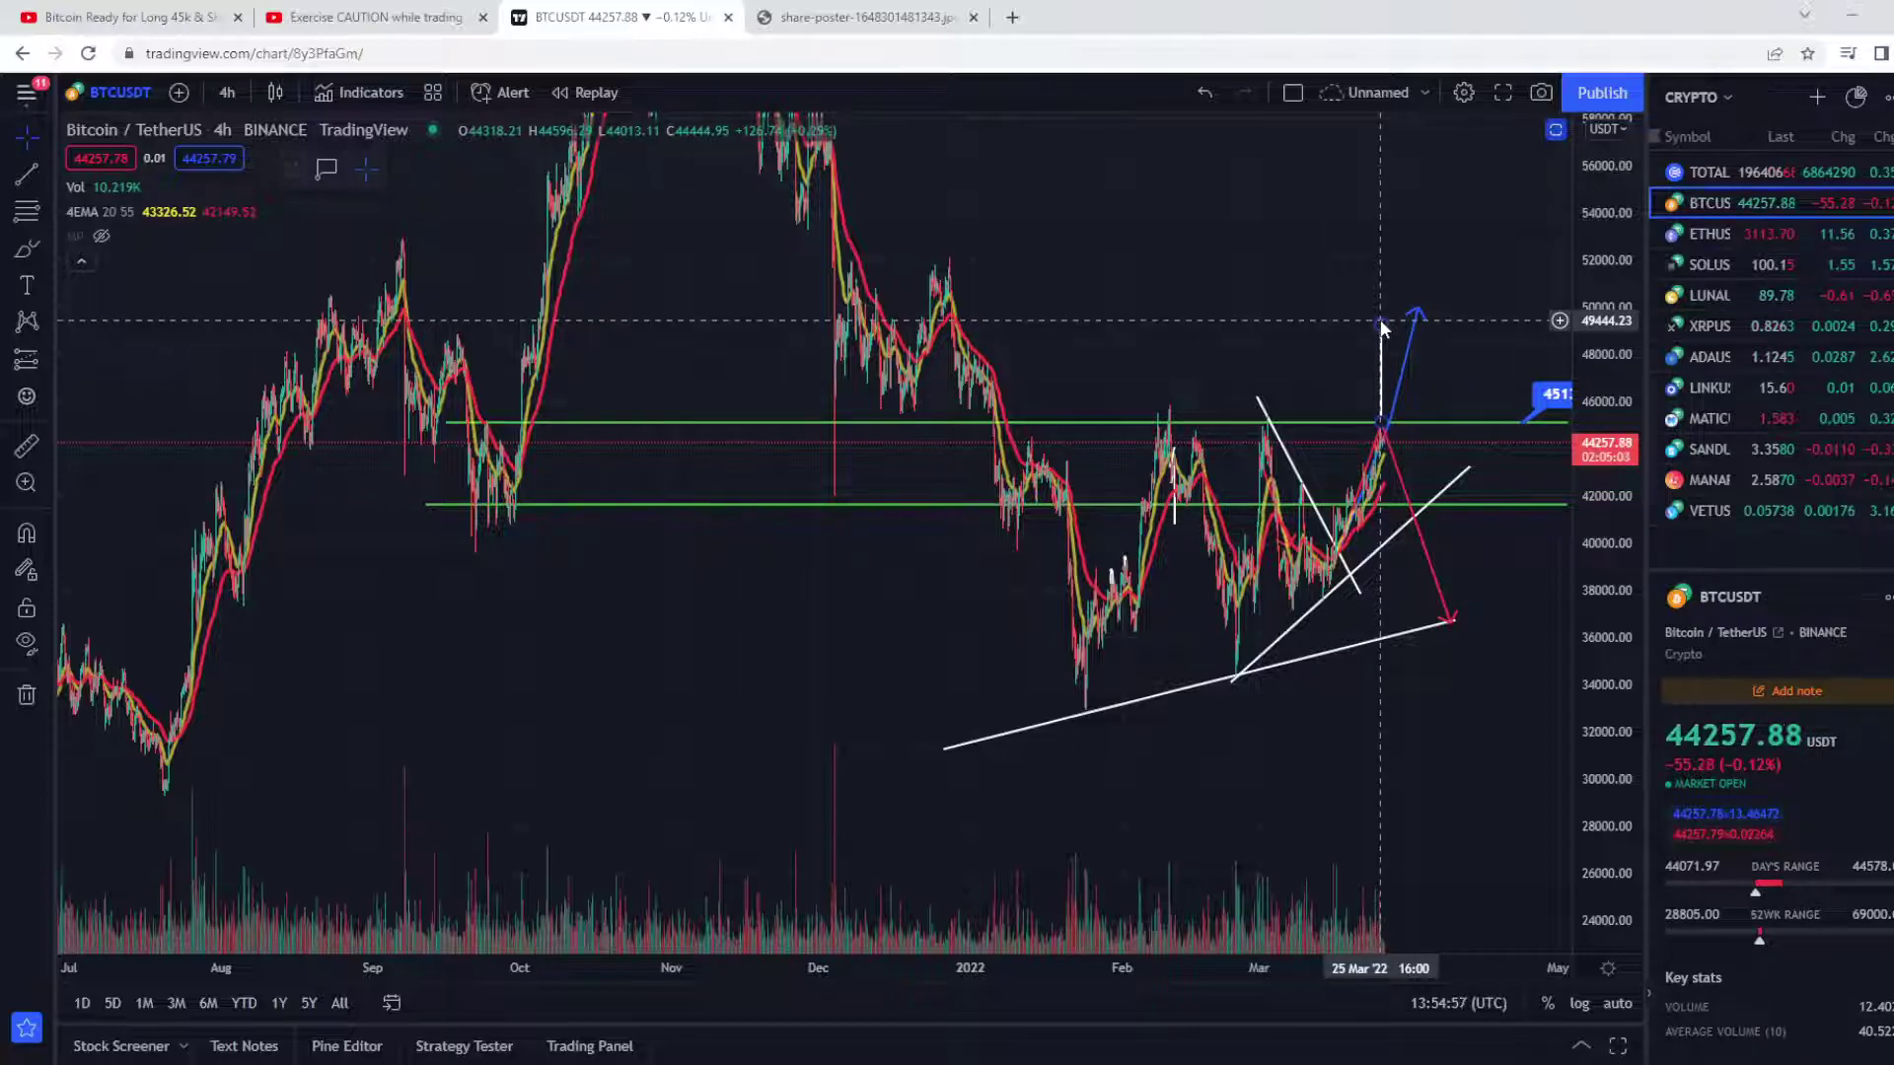
scroll(1454, 493, up, 3)
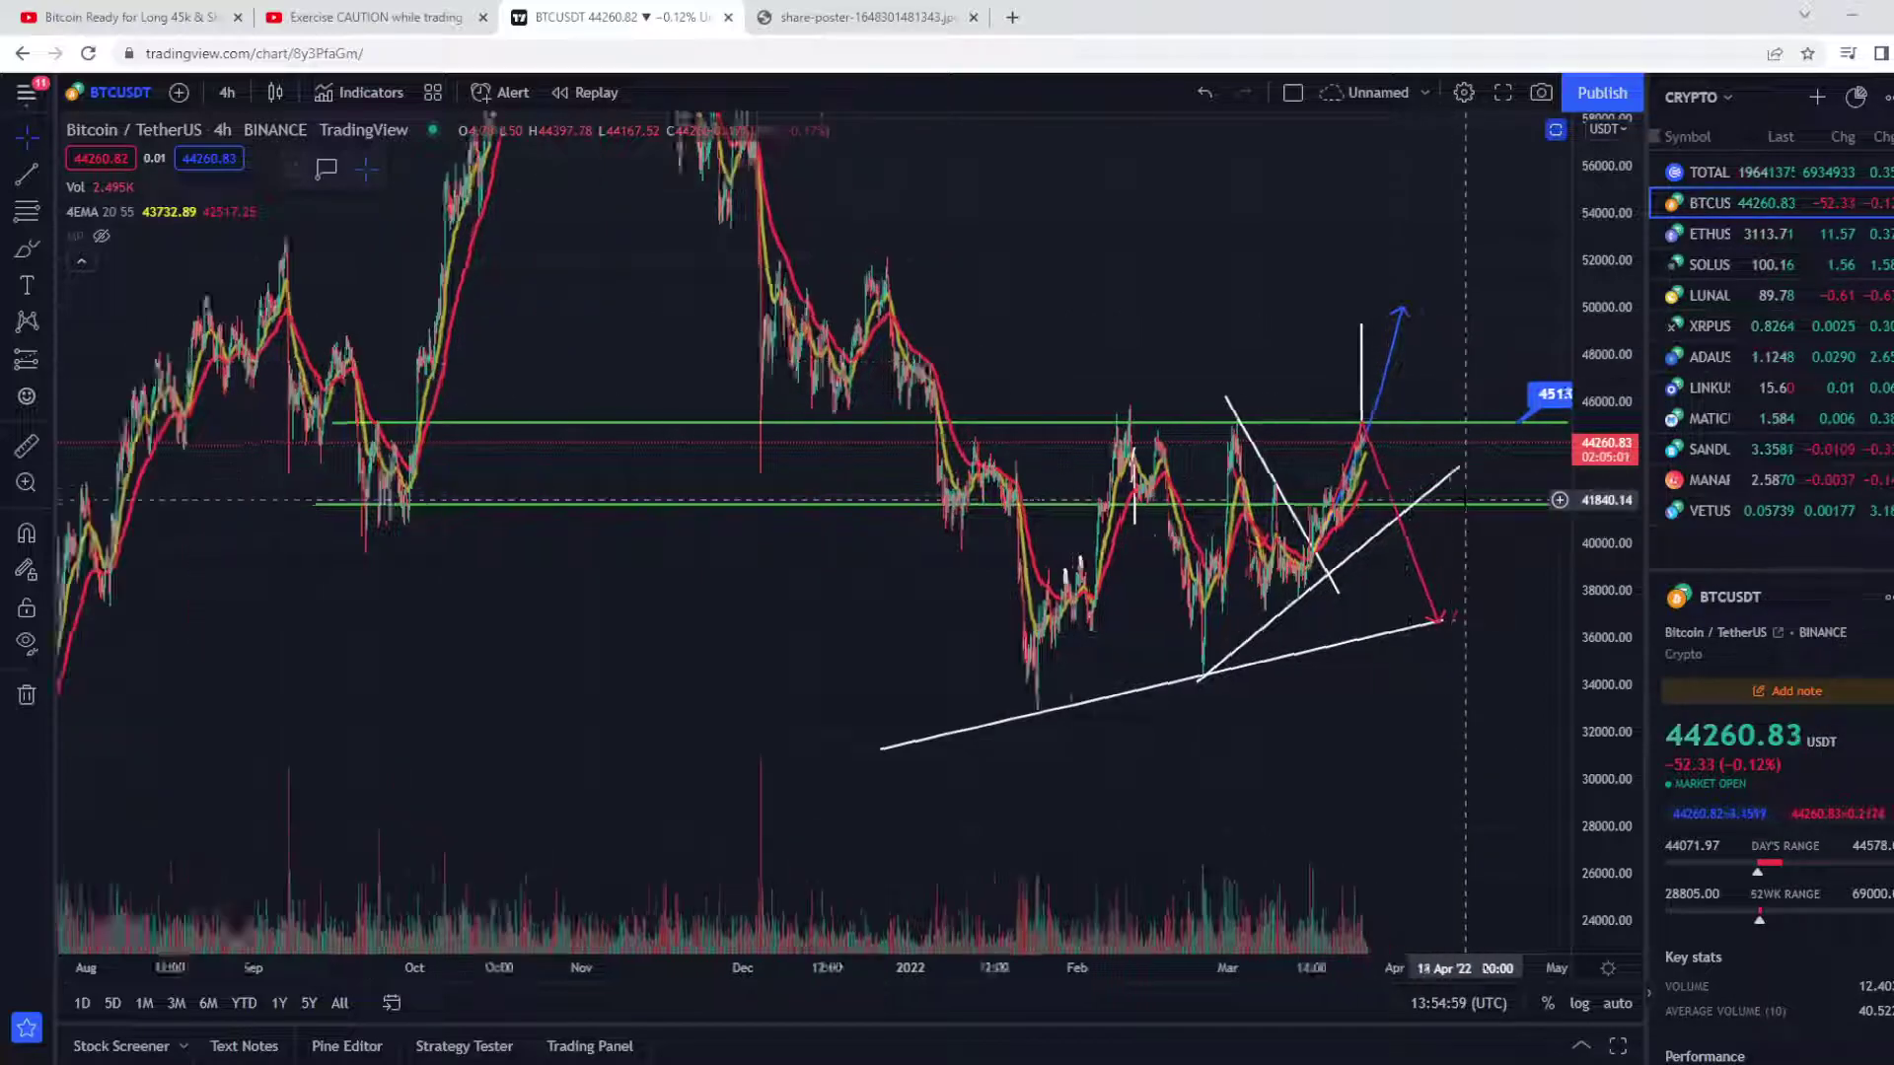
scroll(1213, 513, up, 2)
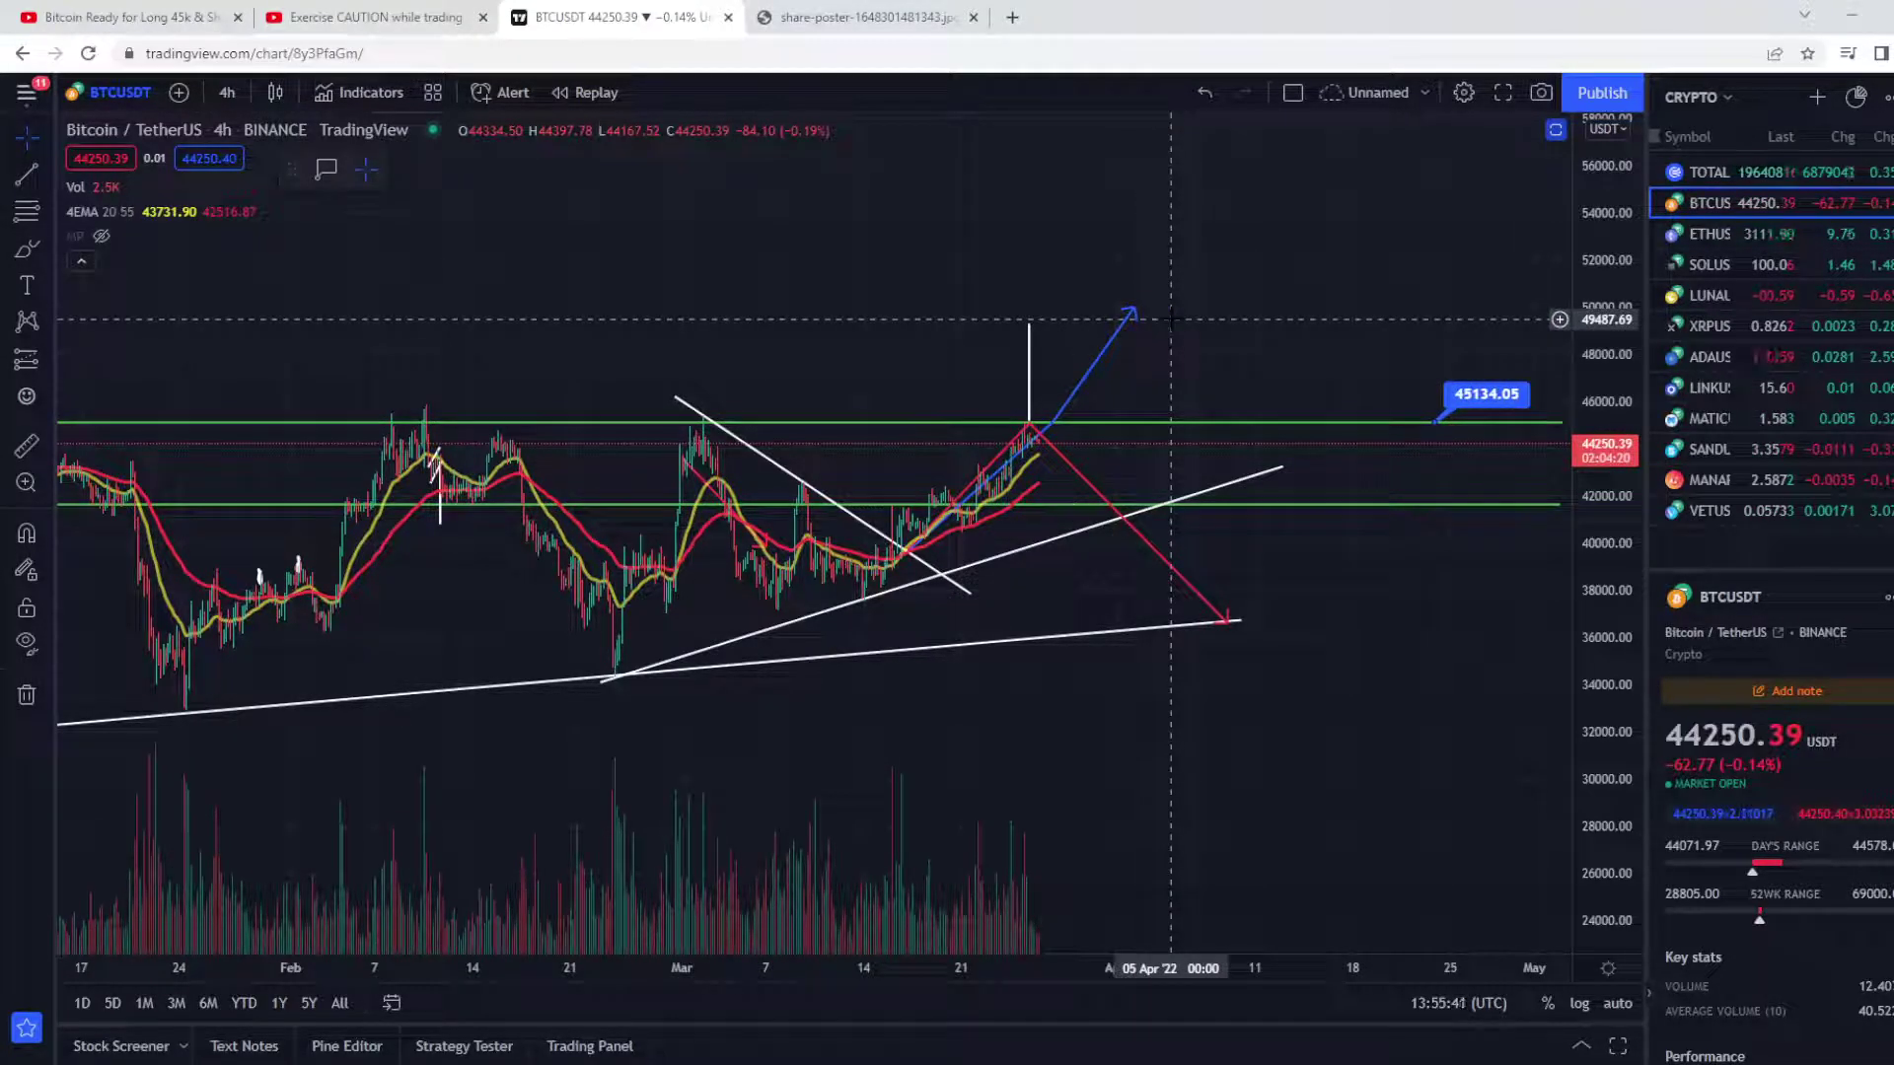
Step: Highlight the blue upward arrow and rising white trendline, then switch to the +30.99% poster tab
click(1057, 418)
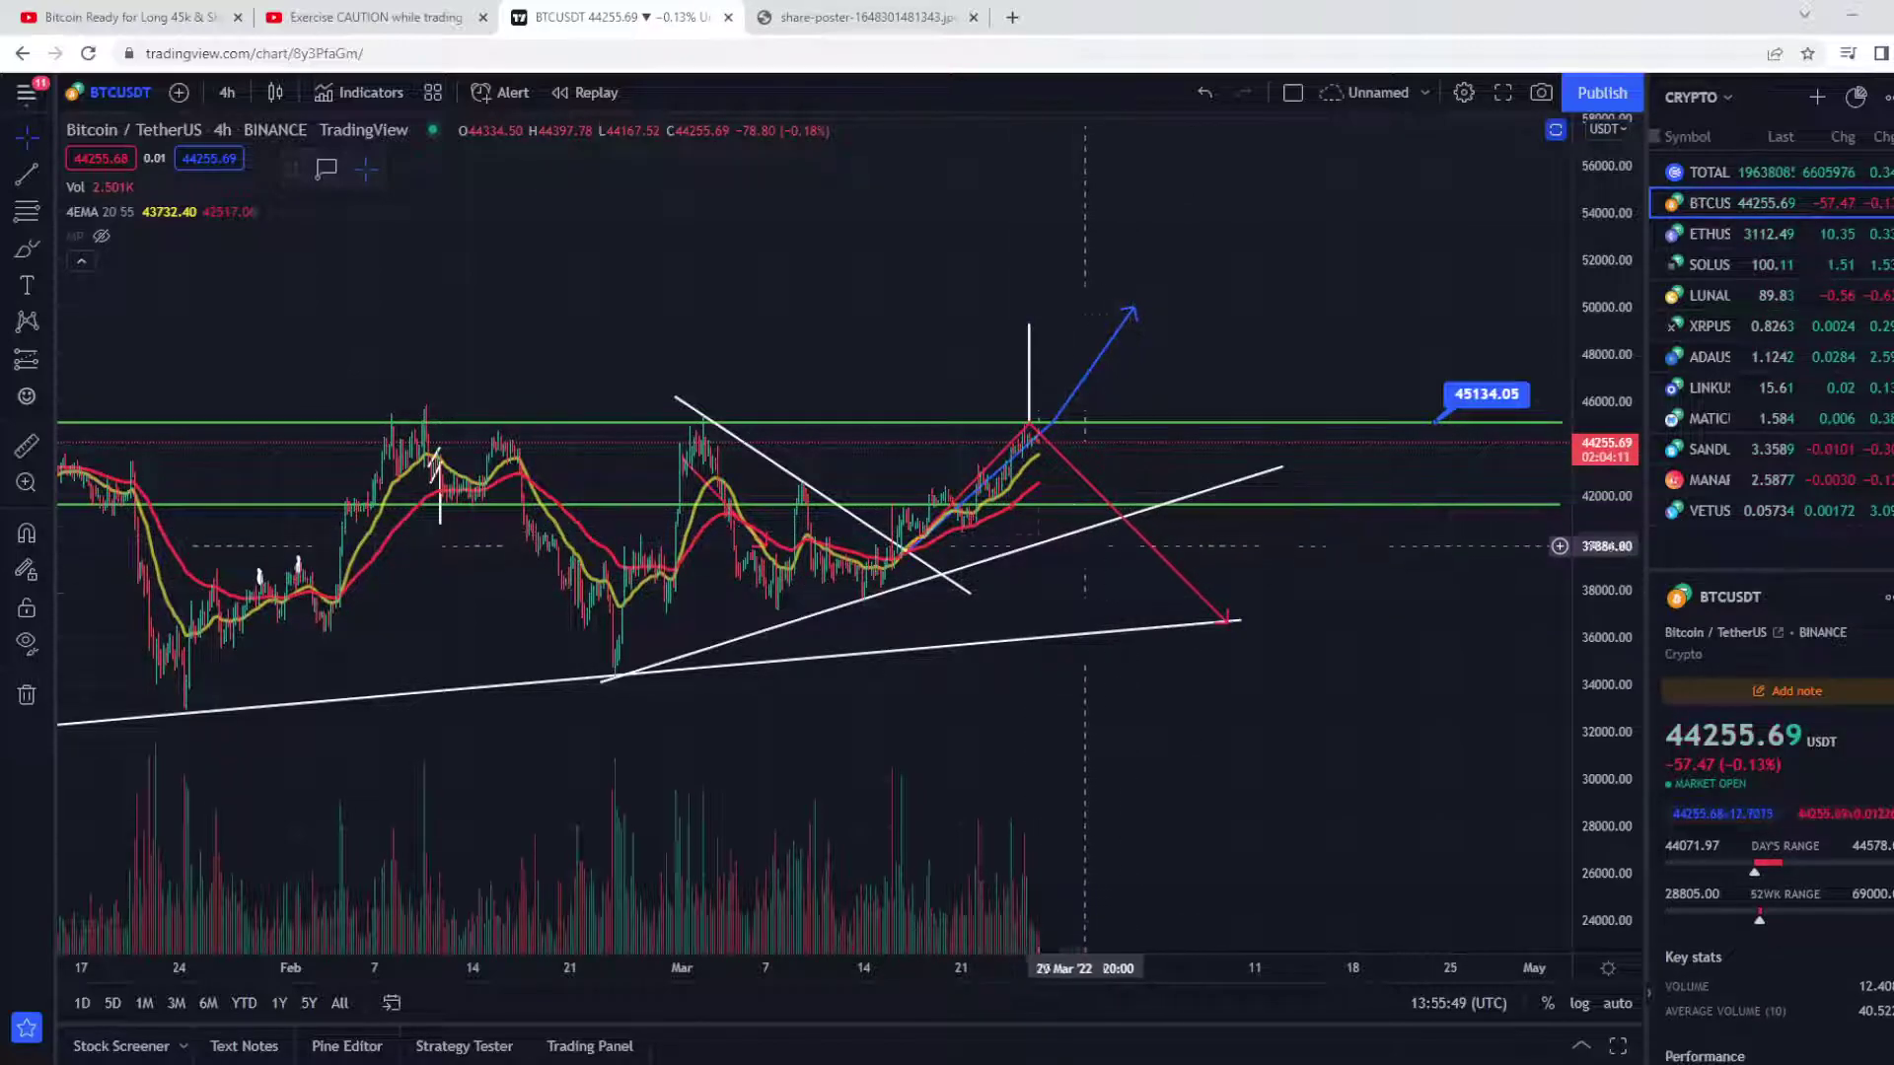
click(1169, 512)
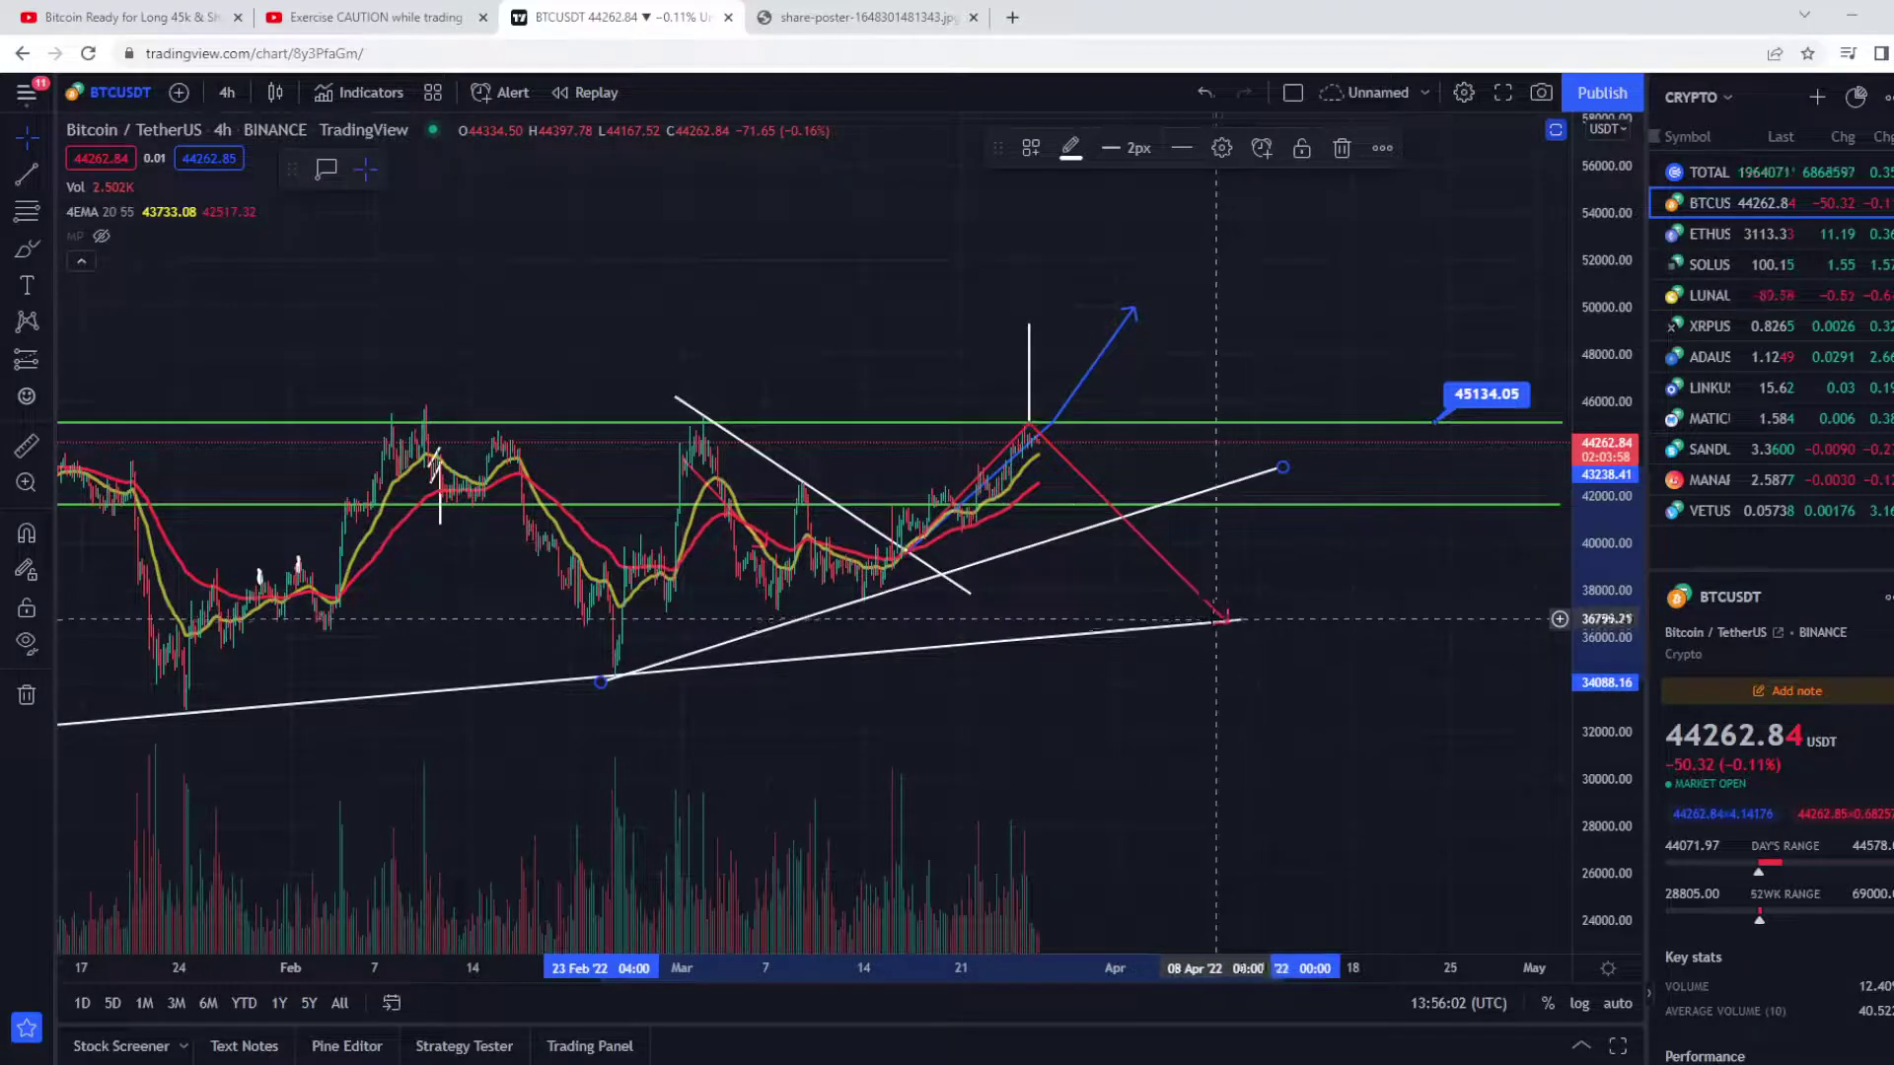
click(1221, 624)
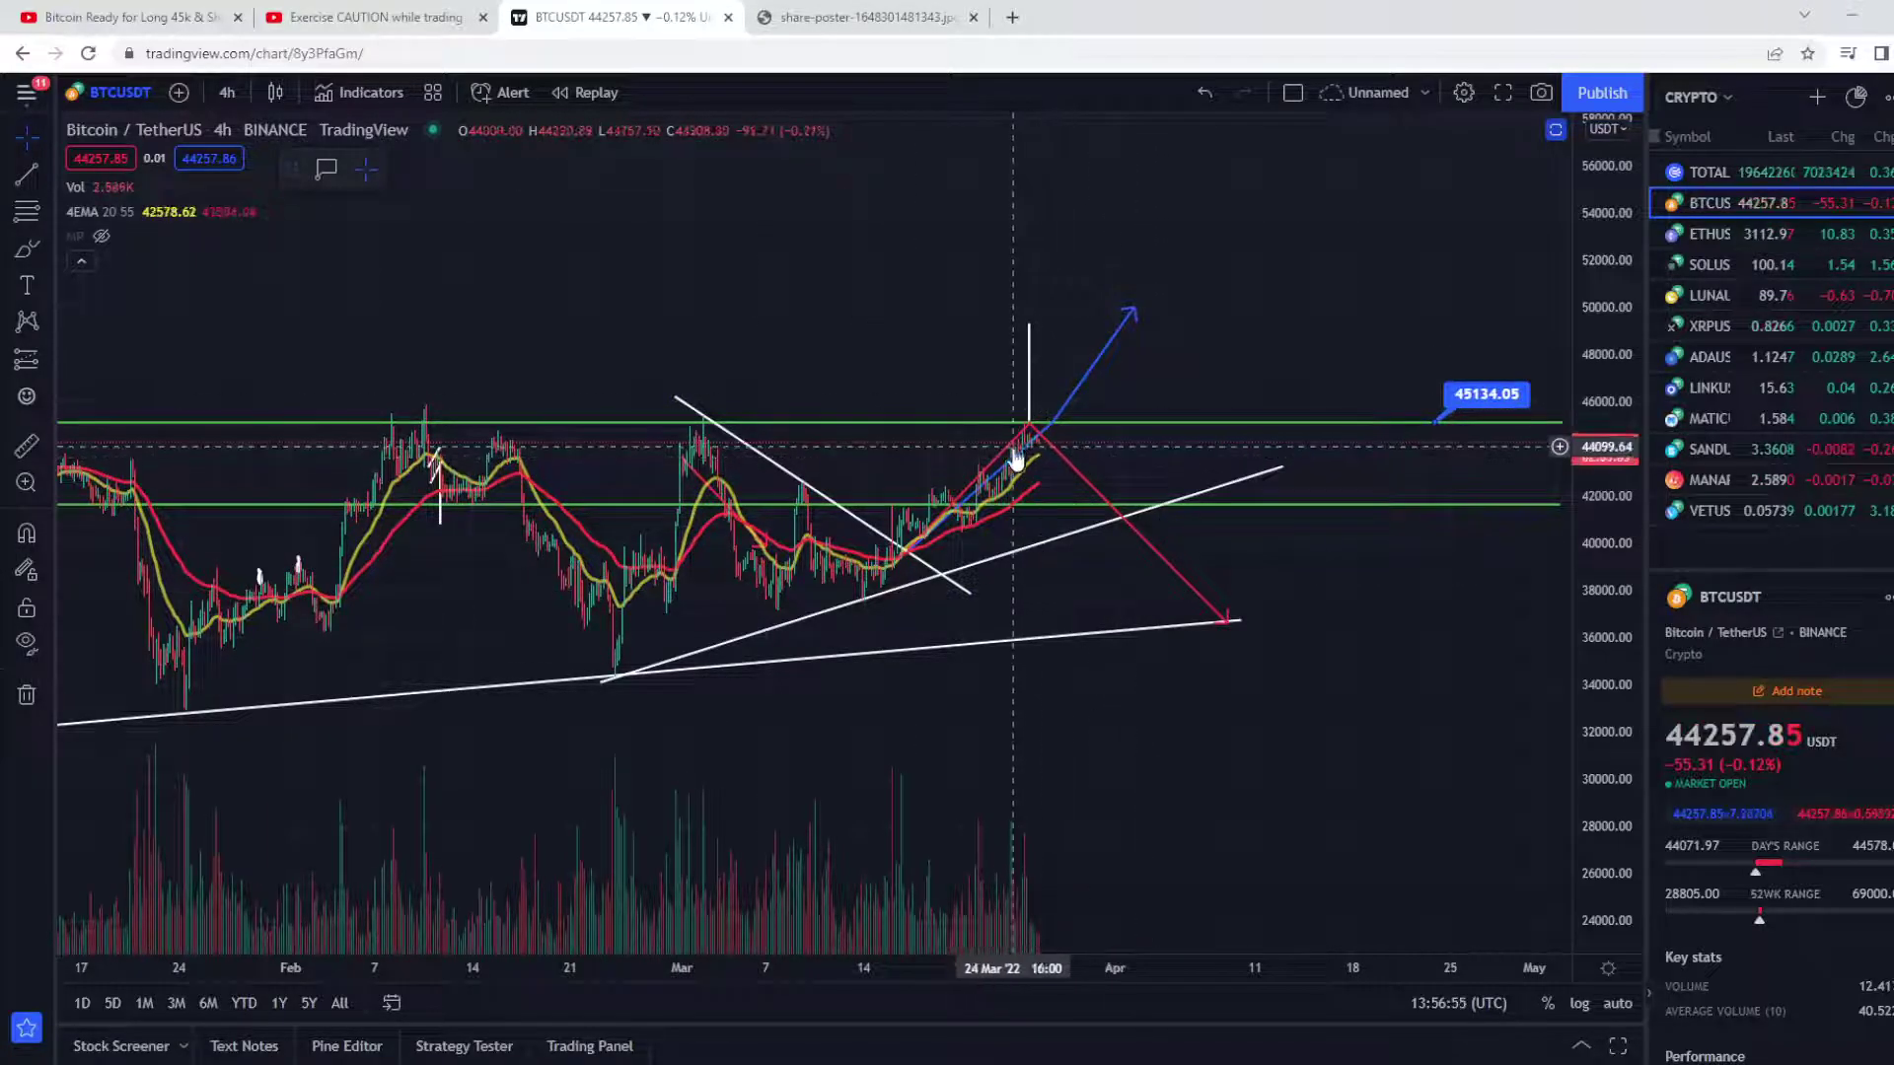
key(ctrl+Tab)
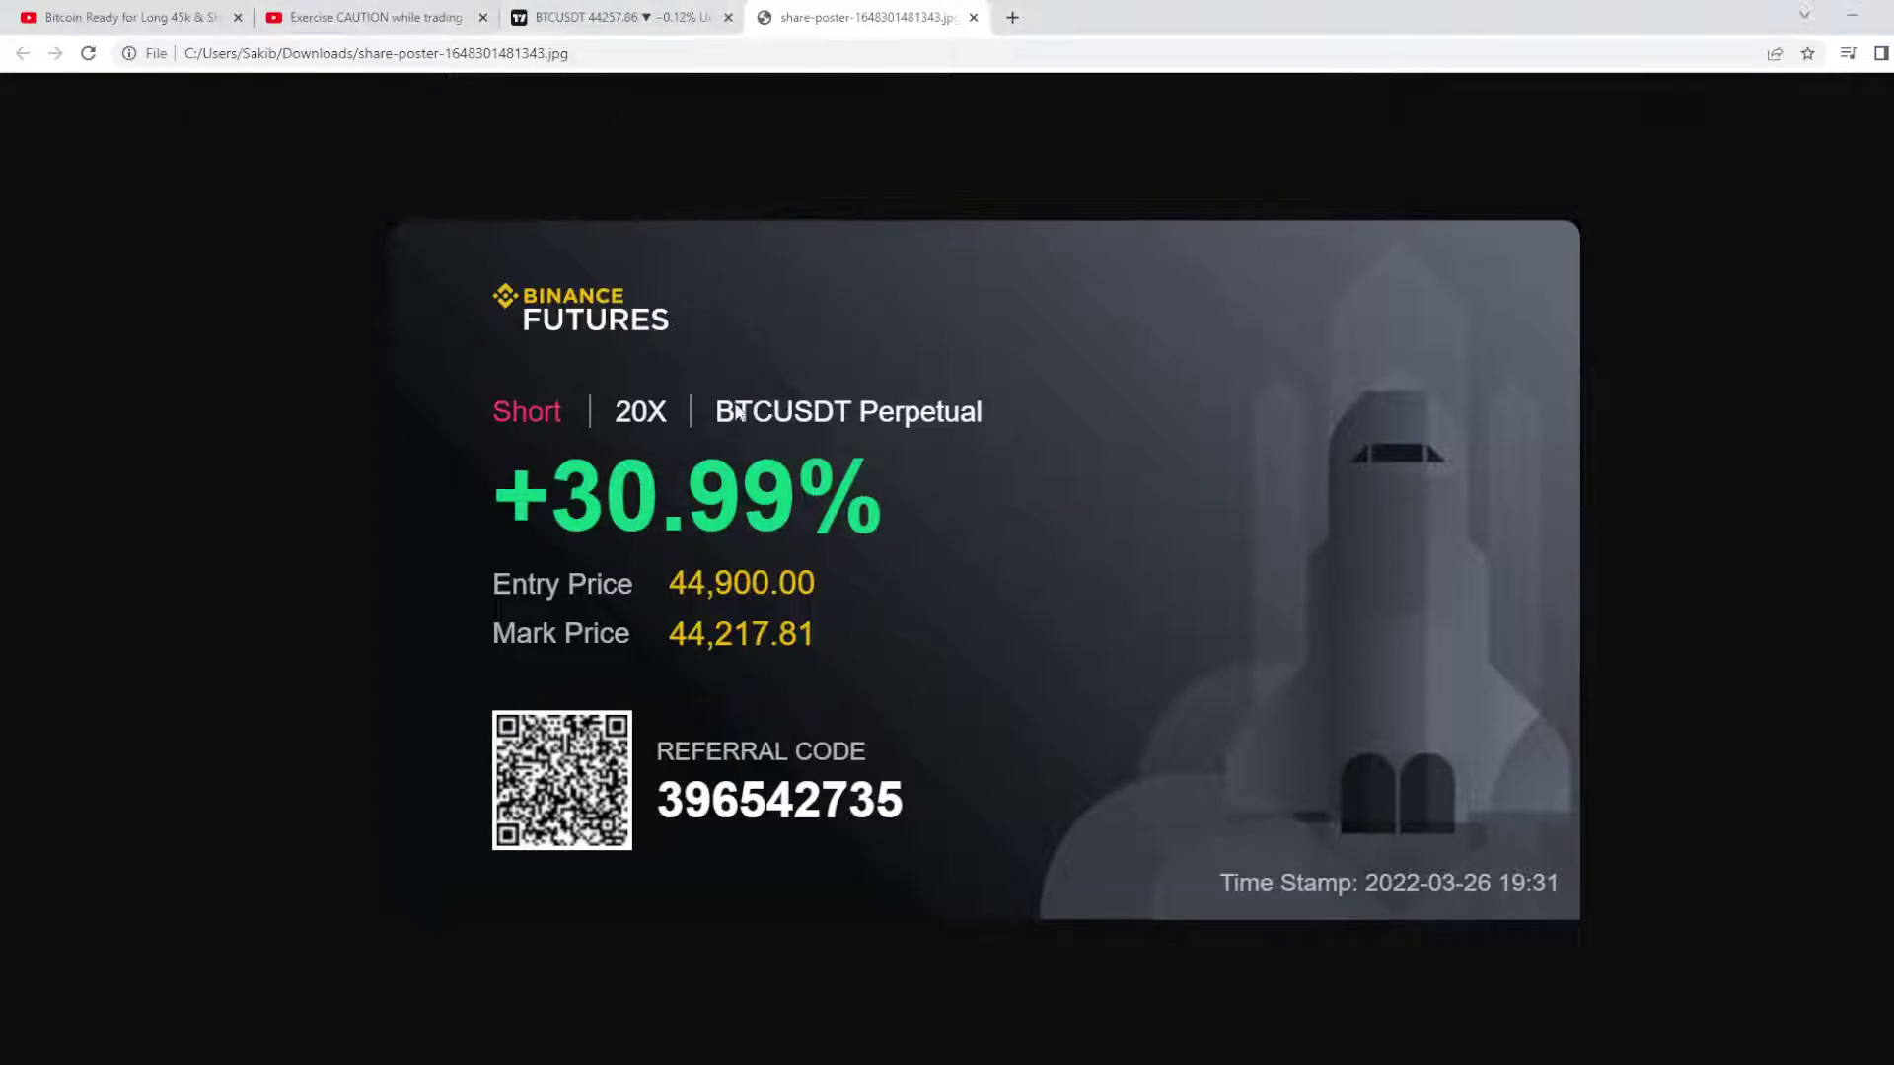
Step: Return to the BTCUSDT chart tab, price 44257.85 just below 45134.05 resistance
click(578, 18)
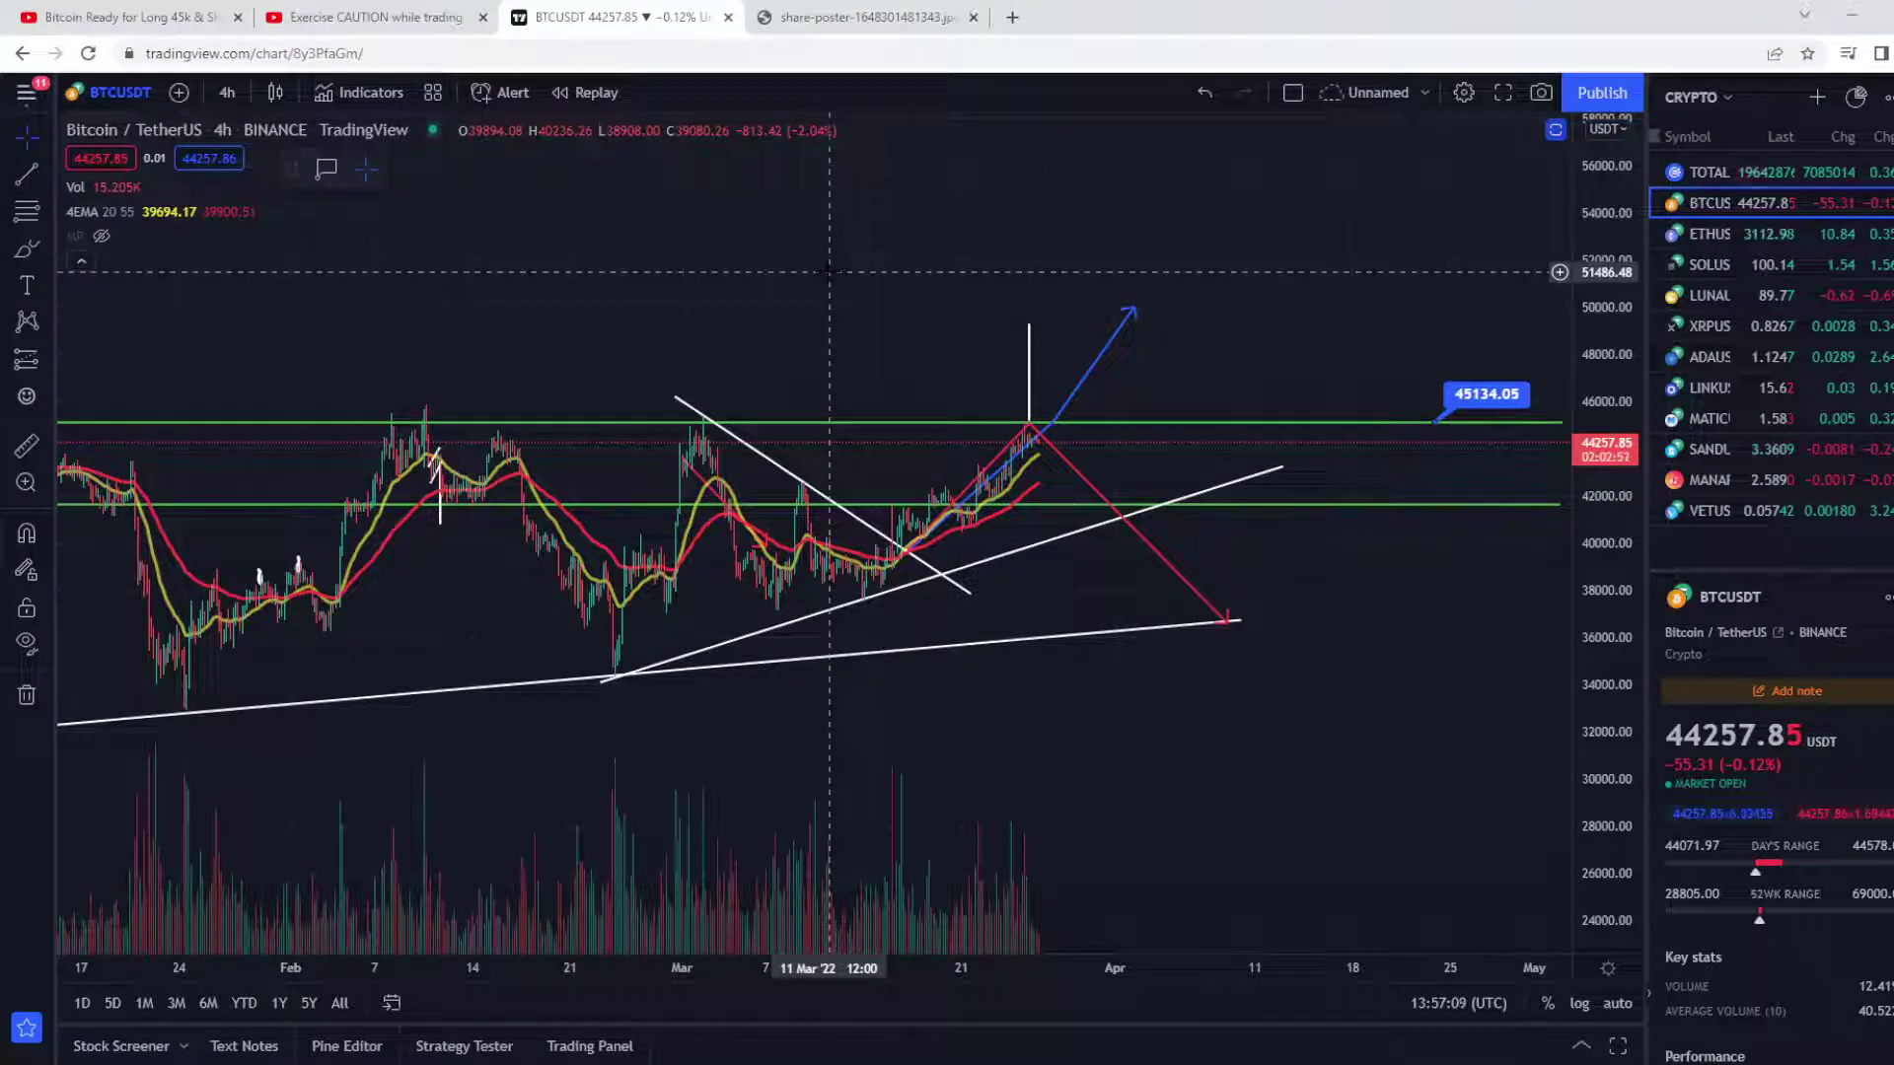